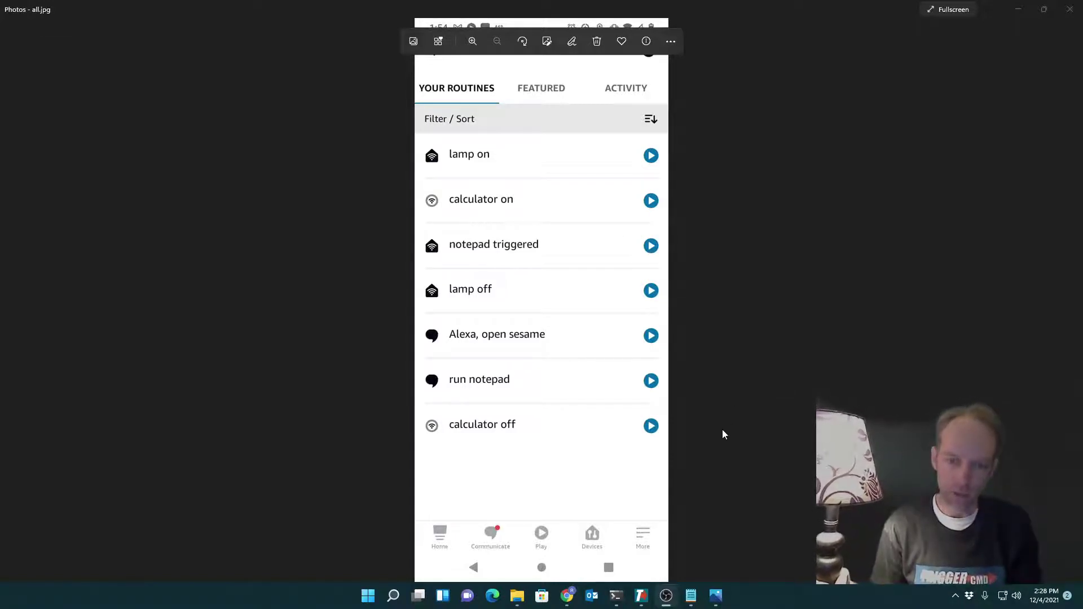
Send the tcmd 'lamp off' then 'lamp on' triggers, and copy the lamp on command line
{"action": "left_click", "coordinate": [617, 603]}
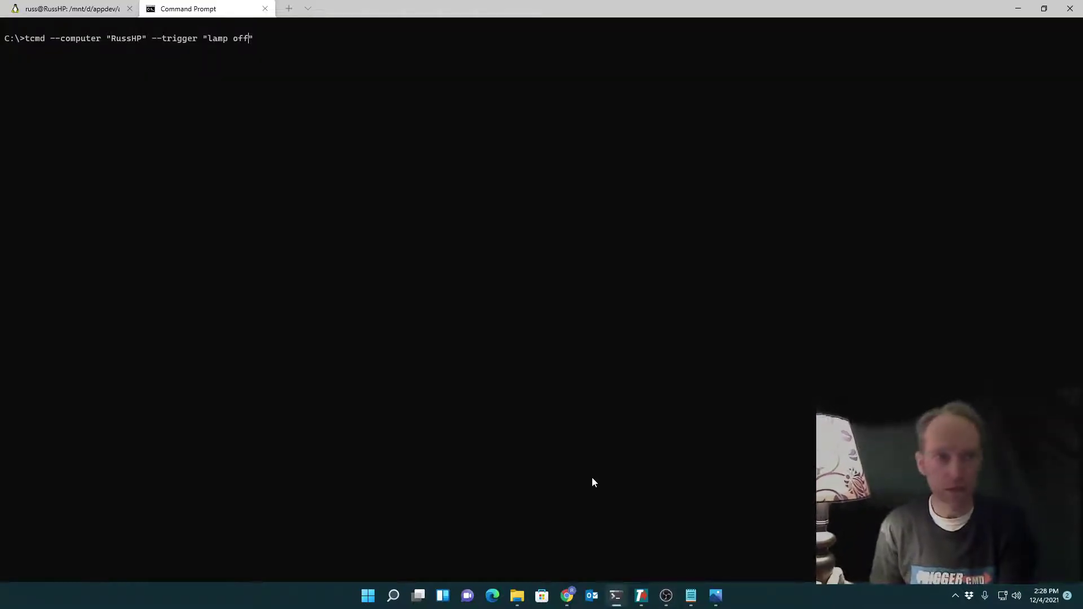
{"action": "key", "text": "Return"}
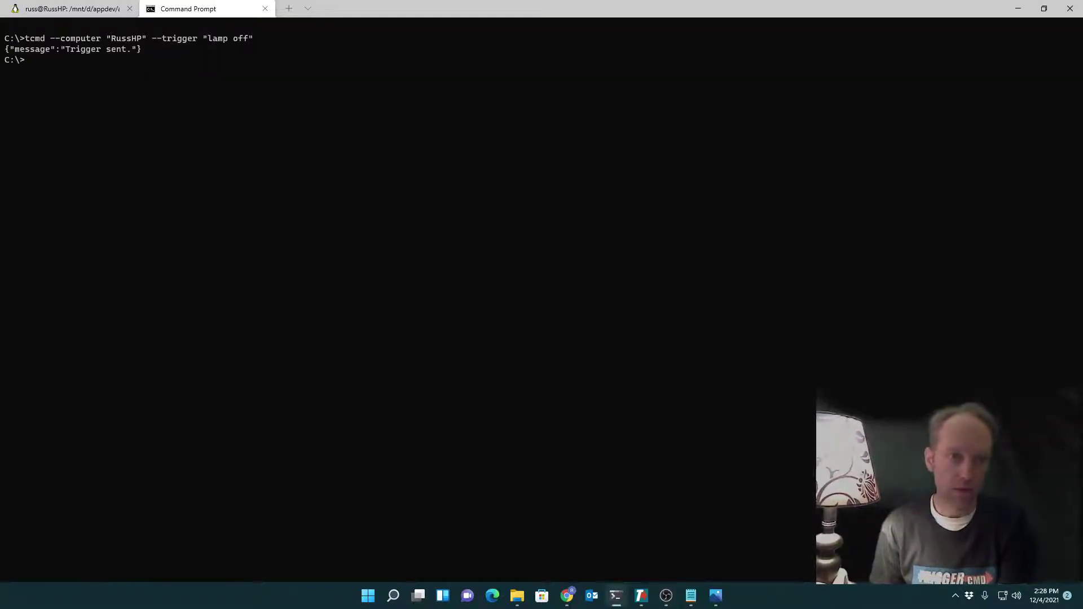
{"action": "key", "text": "Up"}
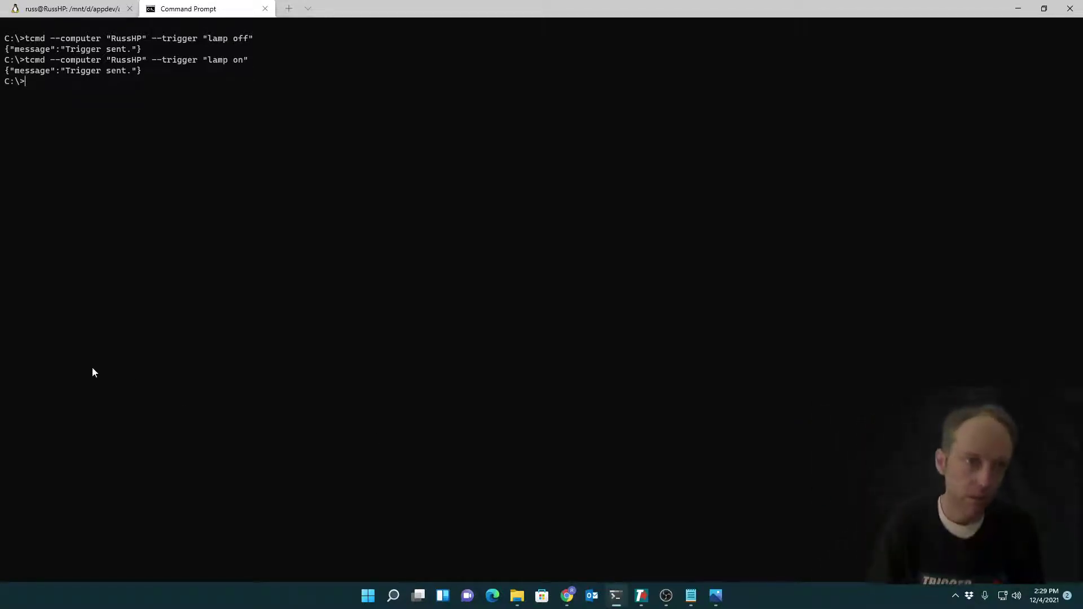
{"action": "left_click_drag", "start_coordinate": [26, 61], "coordinate": [256, 63]}
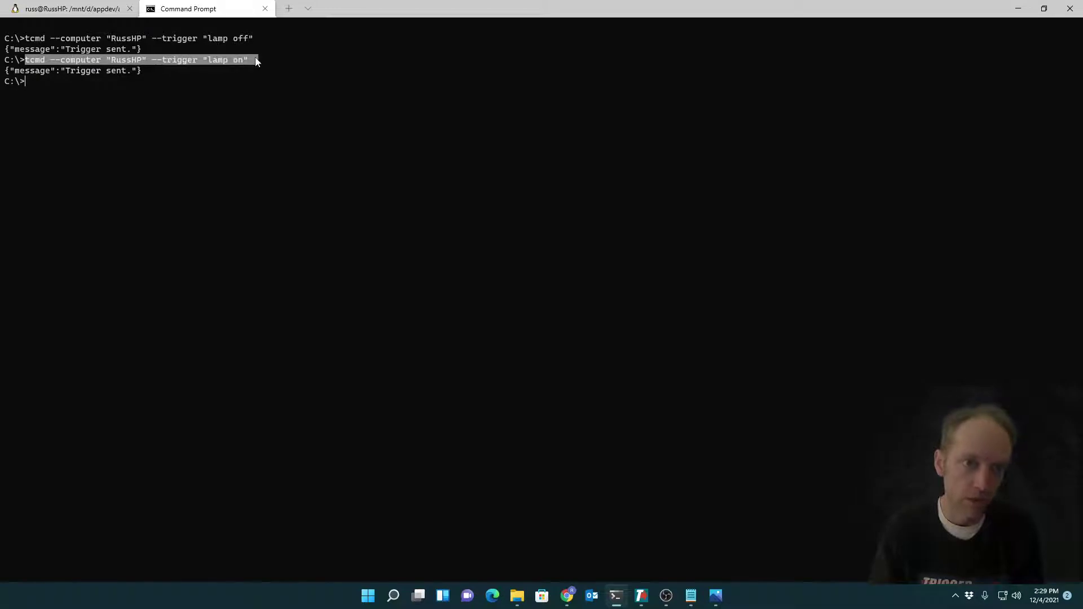
{"action": "key", "text": "ctrl+c"}
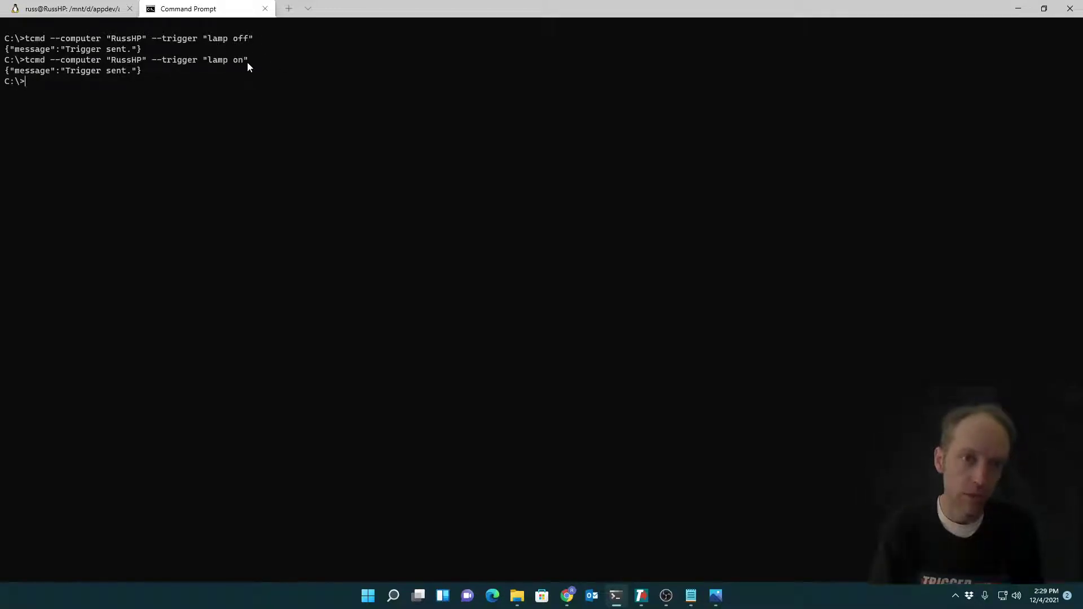
Review the Lamp off command's echo text in TRIGGERcmd and cancel without changes
{"action": "left_click", "coordinate": [641, 595]}
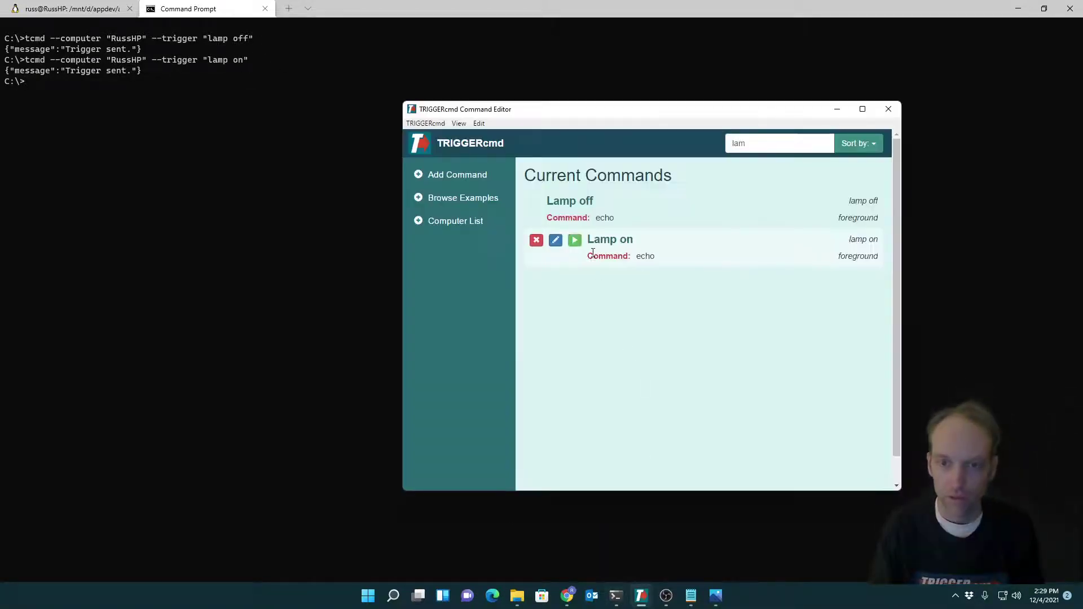
{"action": "mouse_move", "coordinate": [559, 211]}
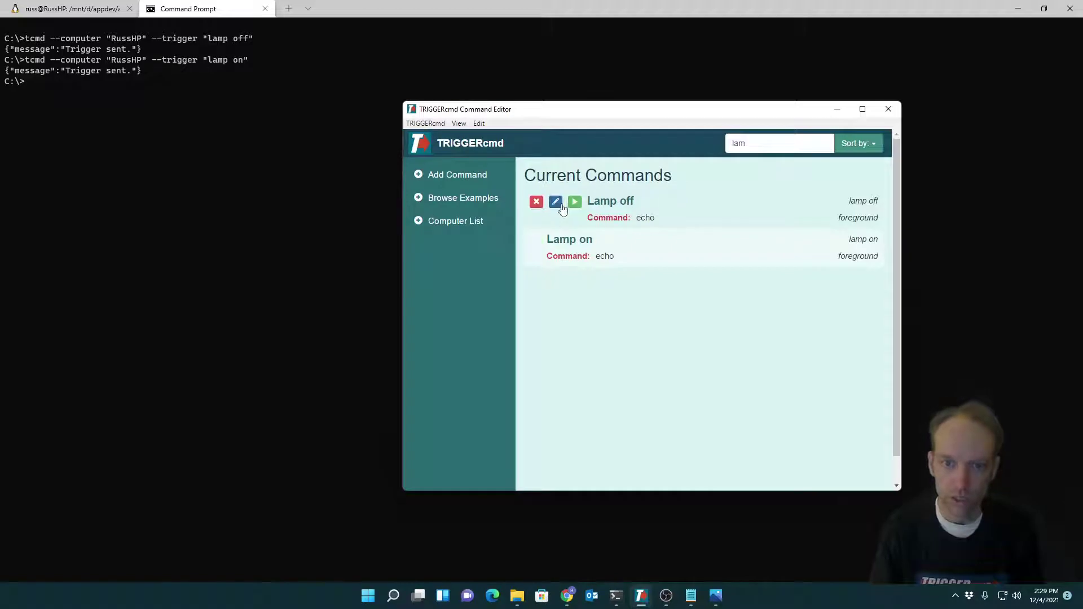
{"action": "left_click", "coordinate": [556, 204]}
{"action": "left_click_drag", "start_coordinate": [600, 224], "coordinate": [566, 229]}
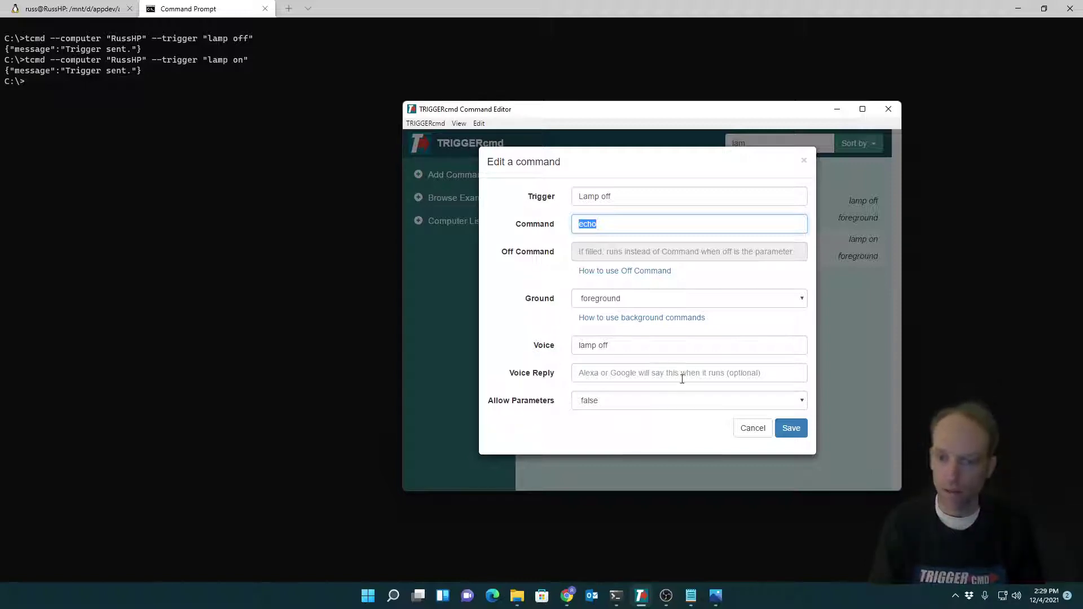
{"action": "left_click", "coordinate": [750, 431]}
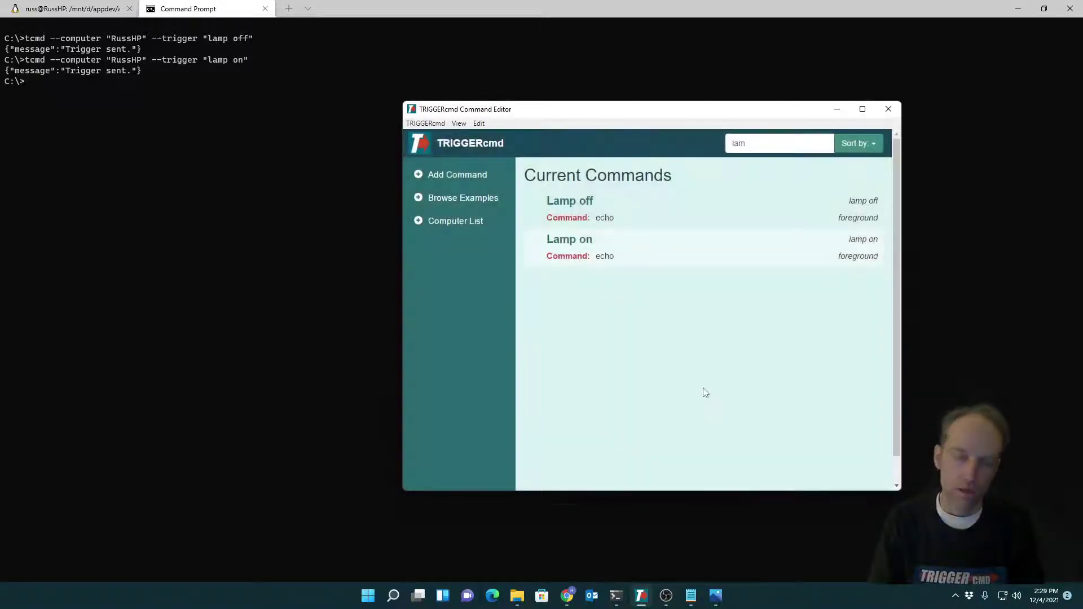
{"action": "mouse_move", "coordinate": [556, 229]}
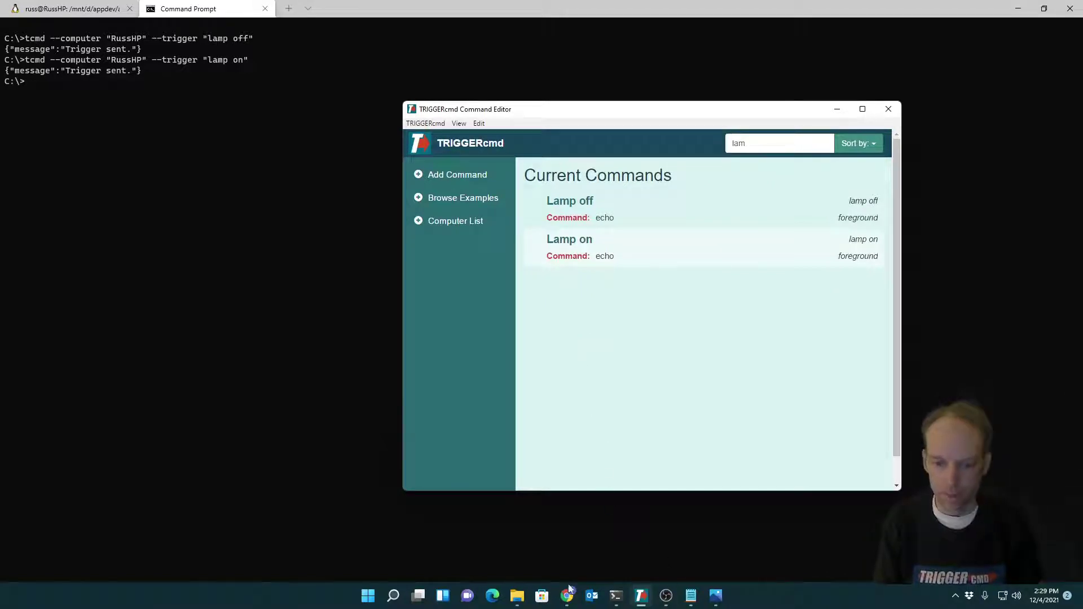
Open calculator off.jpg from the 'old - route to trigger' folder in Photos
{"action": "mouse_move", "coordinate": [517, 595]}
{"action": "left_click", "coordinate": [463, 536]}
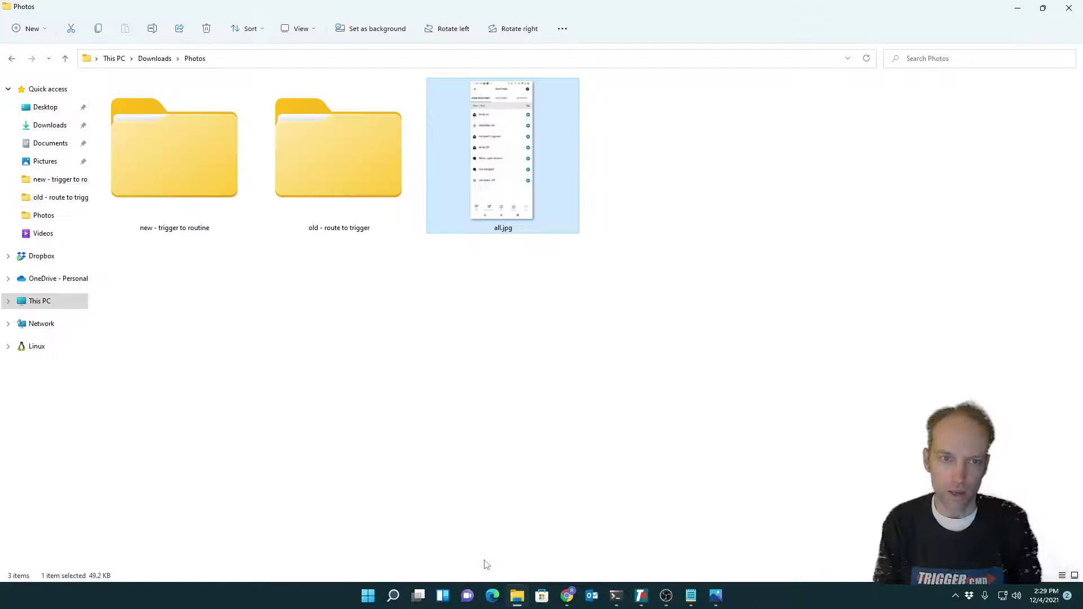
{"action": "double_click", "coordinate": [350, 189]}
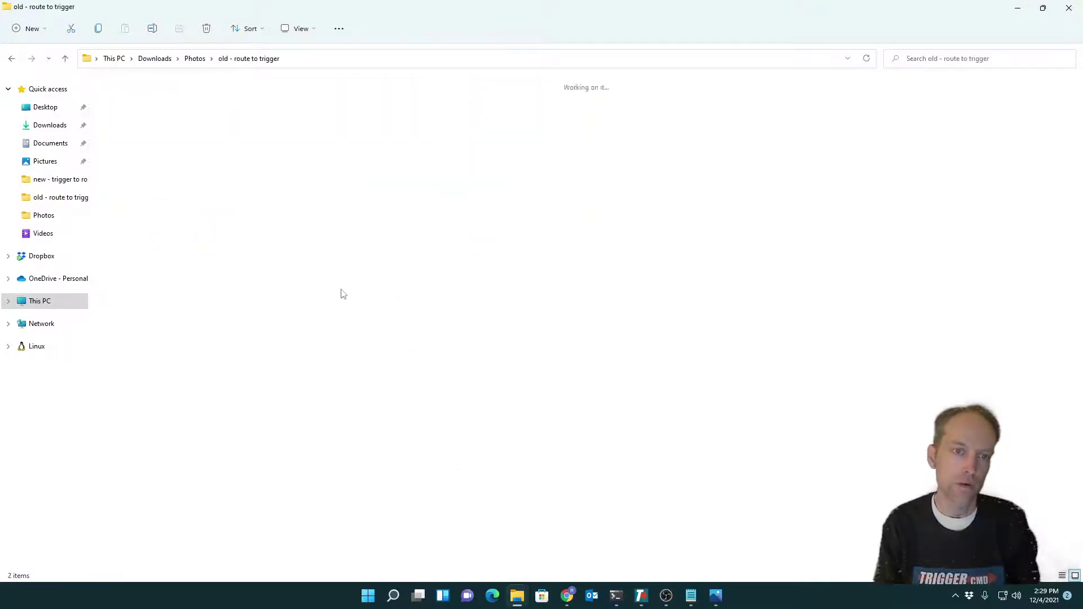
{"action": "left_click", "coordinate": [136, 115]}
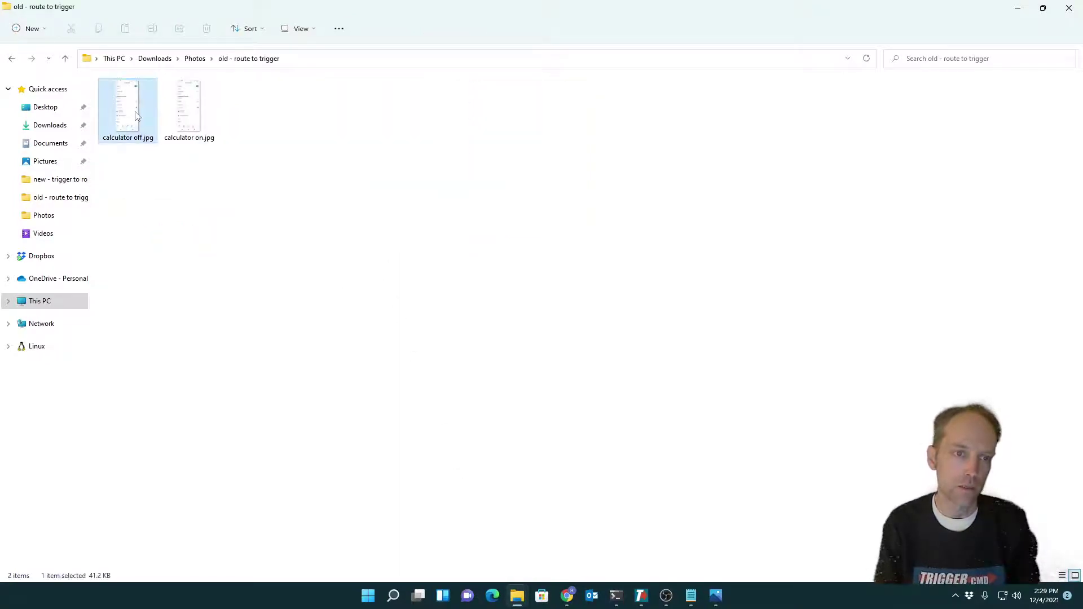
{"action": "double_click", "coordinate": [135, 116]}
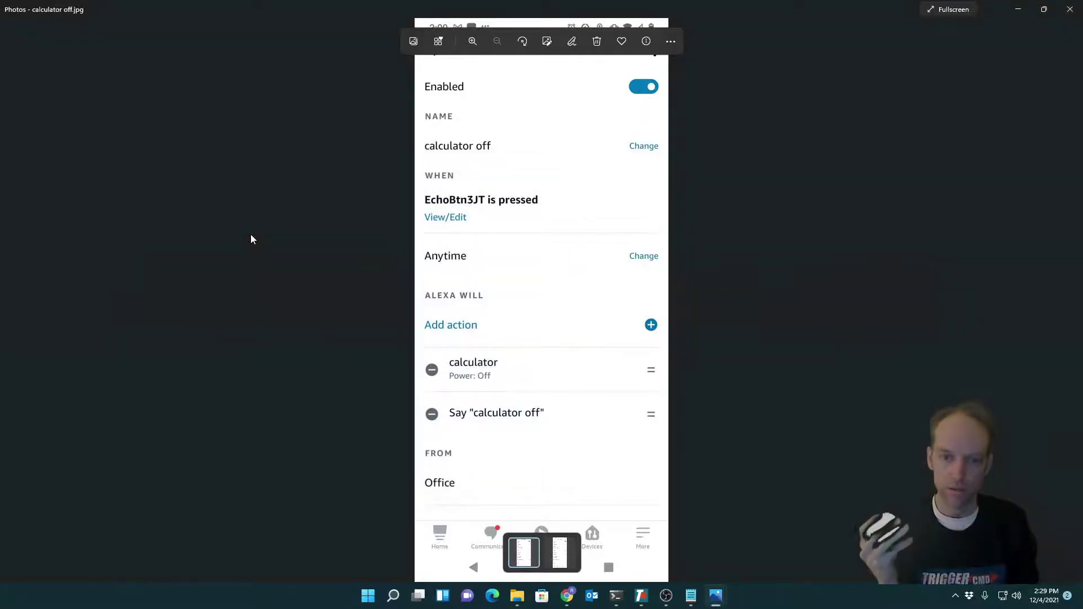
Filter the command list by 'calc' and edit the Calculator command
{"action": "left_click", "coordinate": [641, 596]}
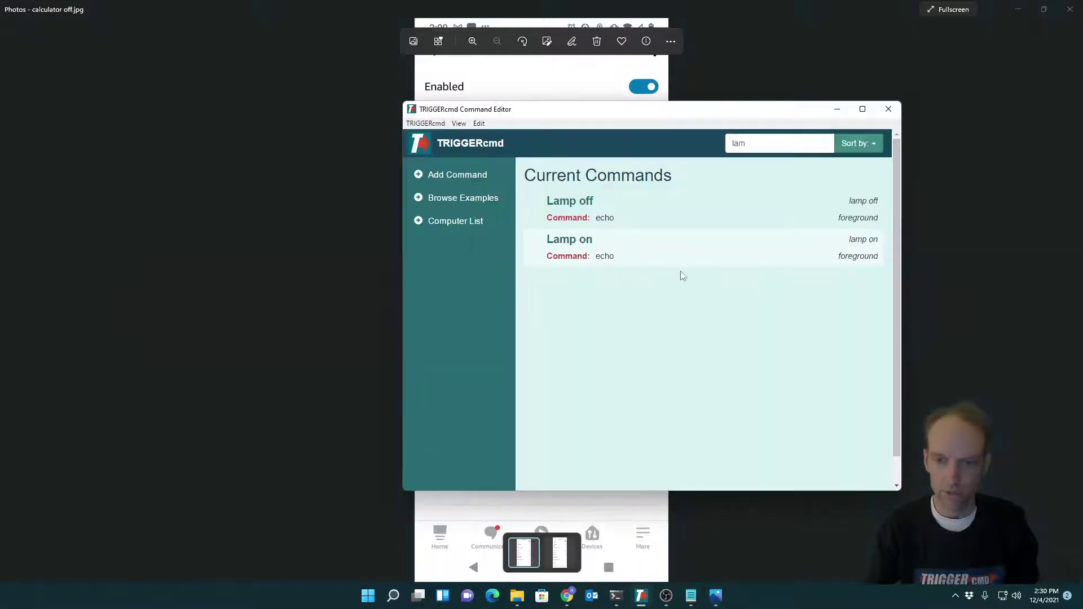
{"action": "left_click_drag", "start_coordinate": [750, 142], "coordinate": [724, 138]}
{"action": "type", "text": "lc"}
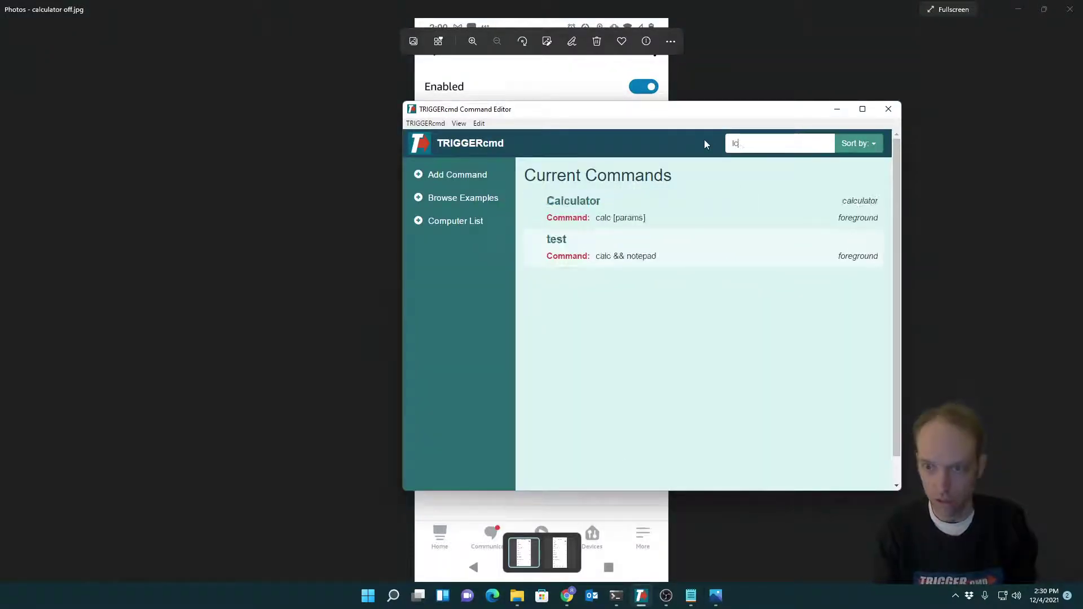
{"action": "type", "text": "a"}
{"action": "key", "text": "BackSpace"}
{"action": "key", "text": "BackSpace"}
{"action": "key", "text": "BackSpace"}
{"action": "type", "text": "calc"}
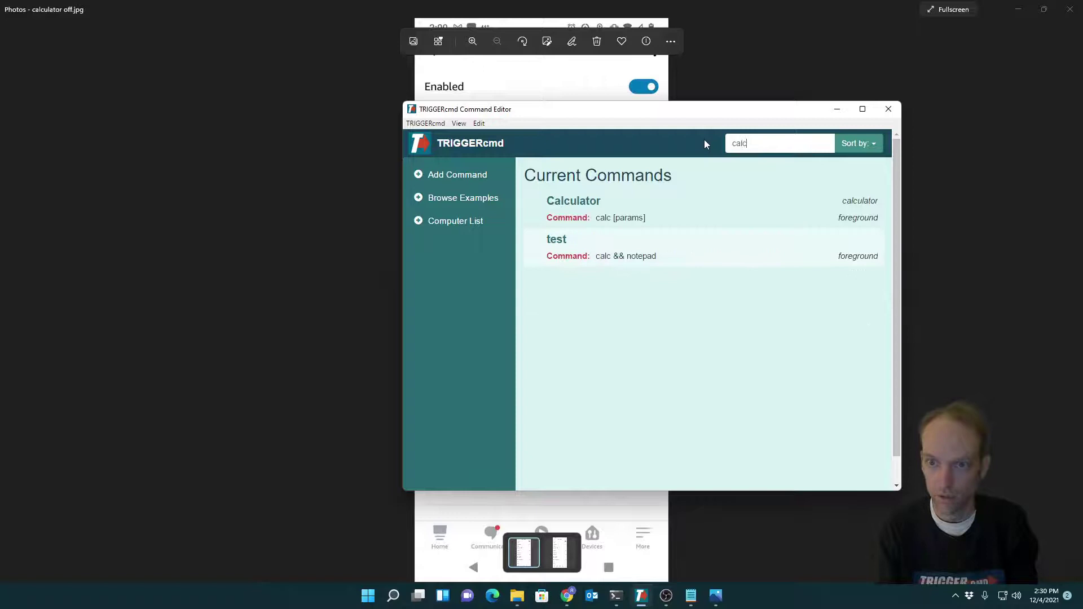
{"action": "left_click", "coordinate": [558, 202]}
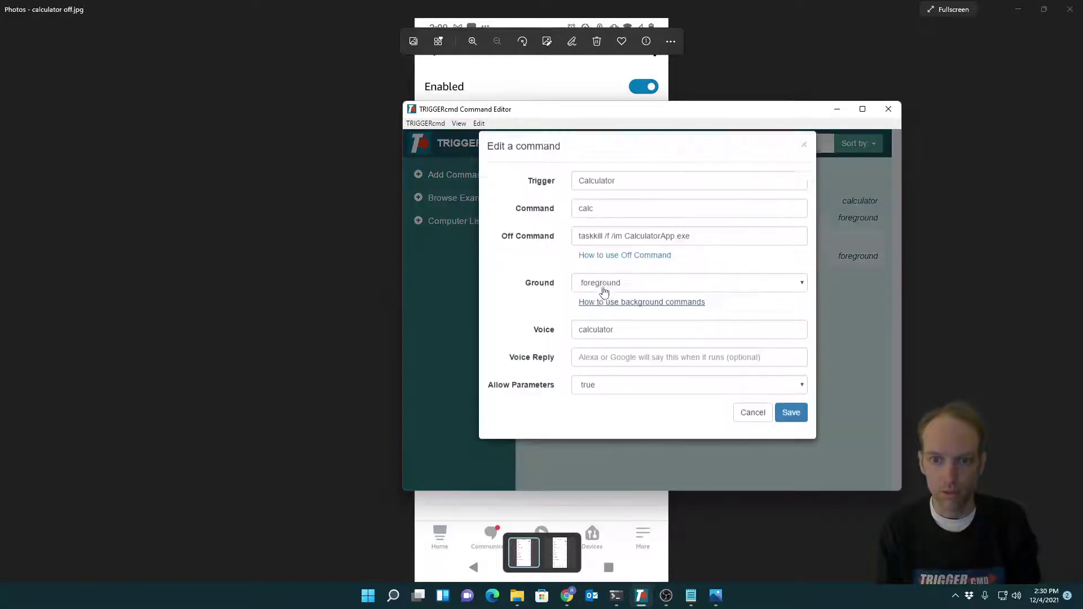
Review the Calculator off command and toggle Allow Parameters to false, then back to true
{"action": "left_click_drag", "start_coordinate": [695, 255], "coordinate": [563, 251]}
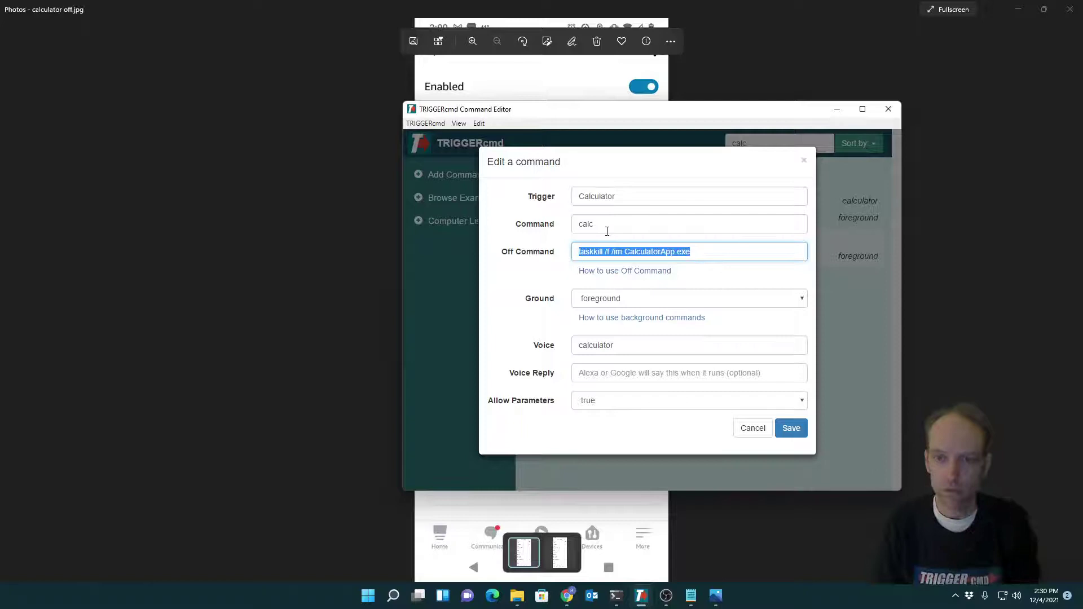
{"action": "key", "text": "shift+Tab"}
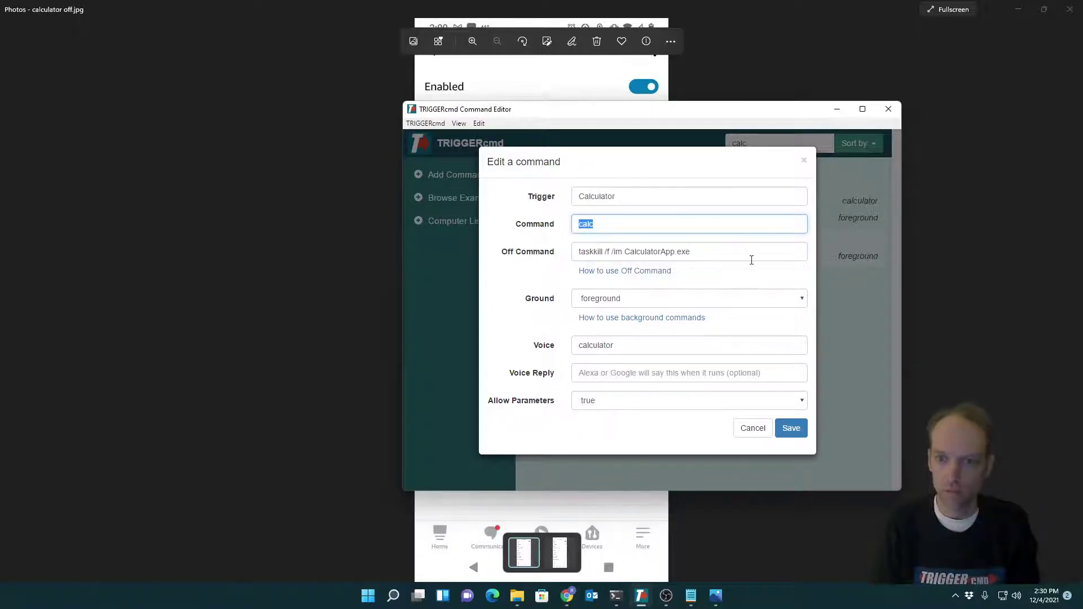
{"action": "left_click_drag", "start_coordinate": [716, 258], "coordinate": [571, 255]}
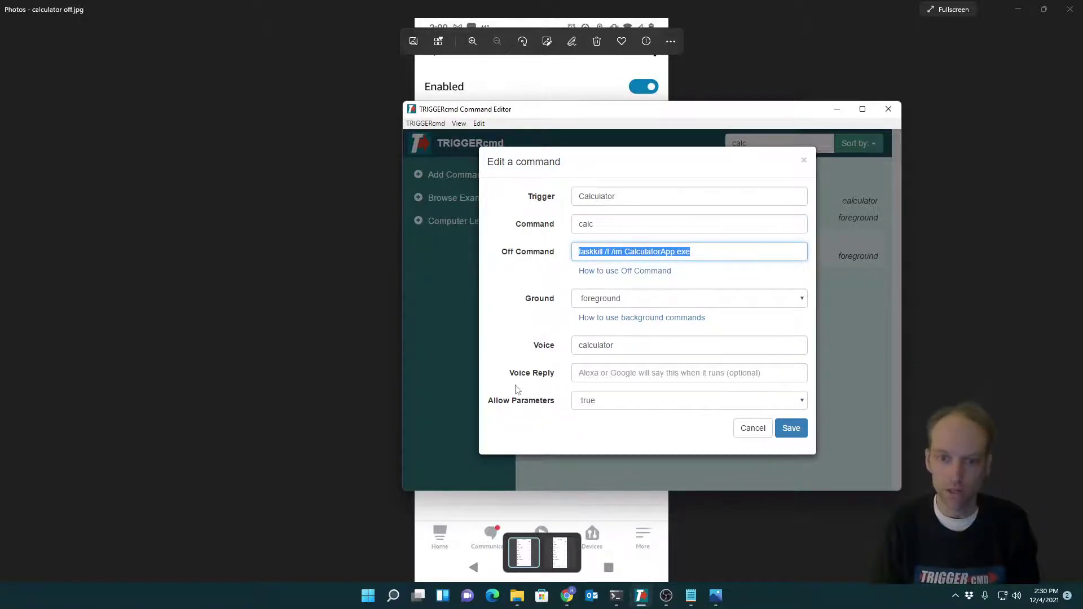
{"action": "left_click", "coordinate": [587, 405]}
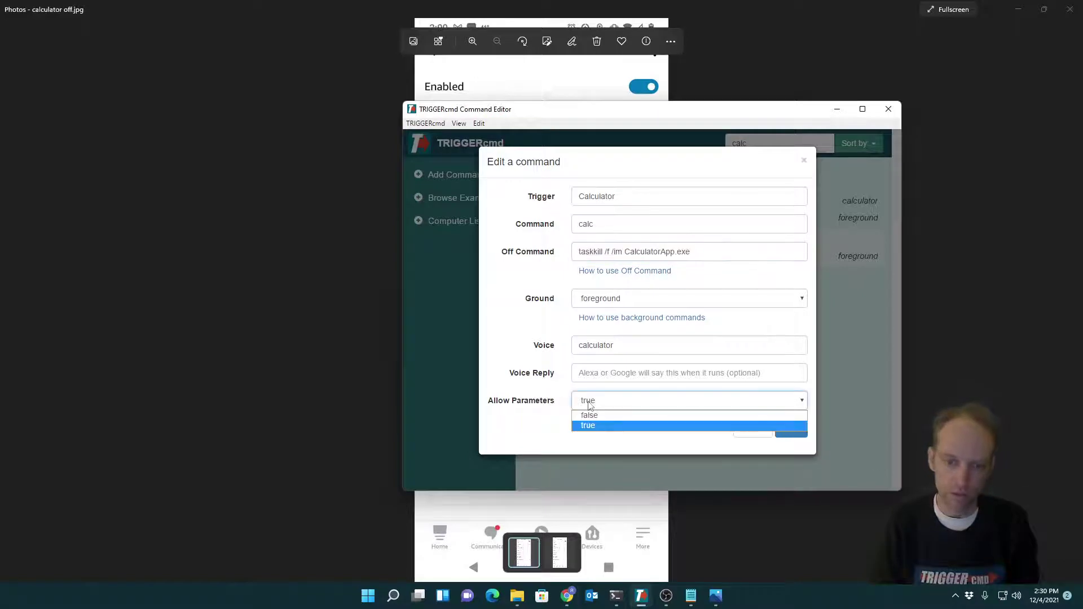
{"action": "left_click", "coordinate": [584, 414]}
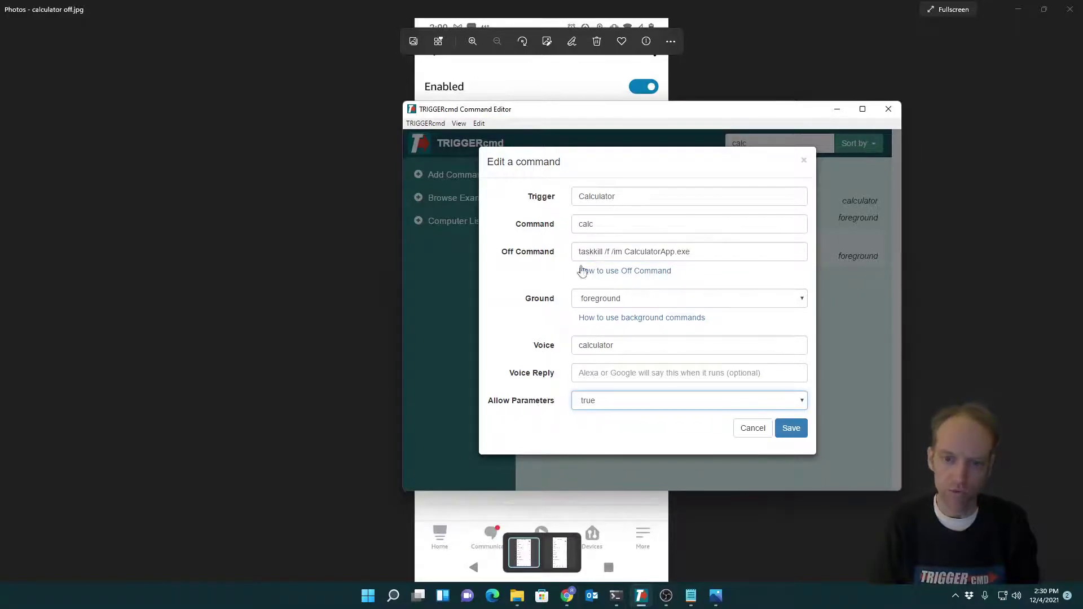
{"action": "left_click_drag", "start_coordinate": [692, 252], "coordinate": [547, 251]}
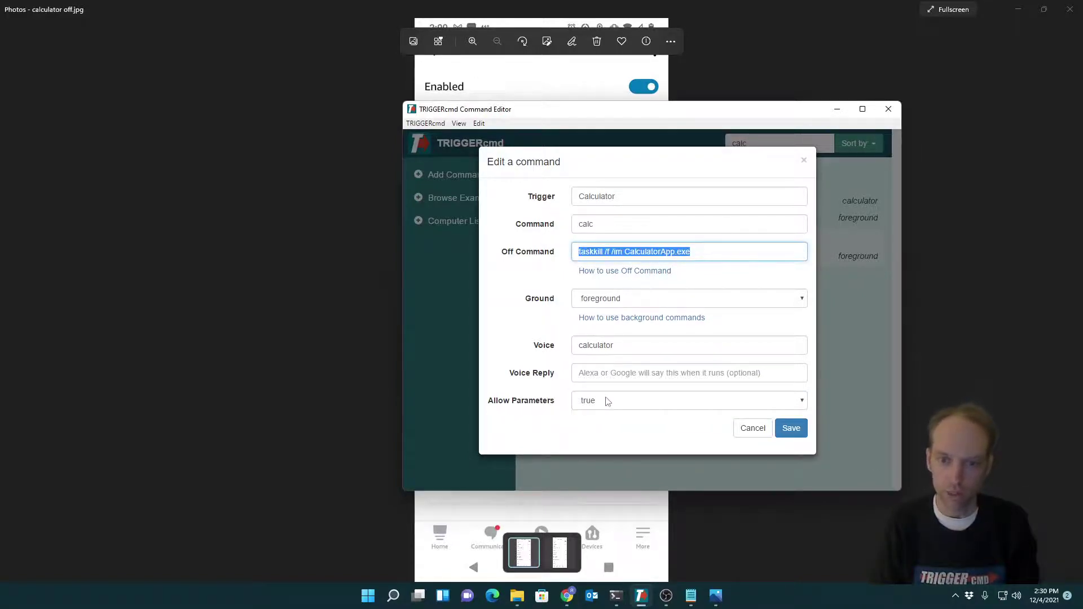
{"action": "left_click", "coordinate": [607, 402]}
{"action": "left_click", "coordinate": [608, 423]}
{"action": "left_click", "coordinate": [600, 406]}
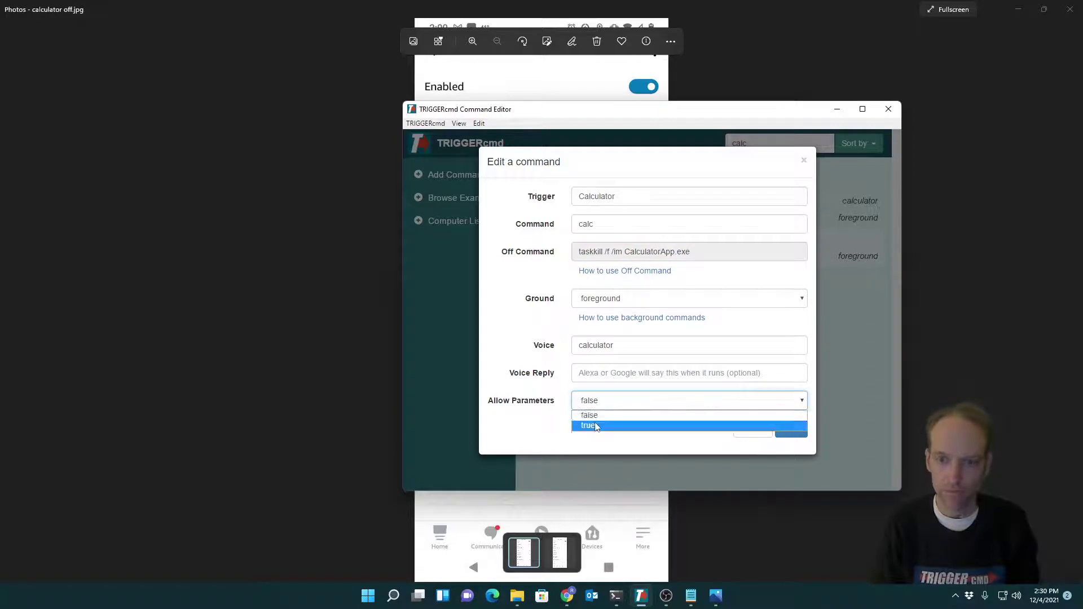
{"action": "left_click", "coordinate": [597, 426]}
Open the 'How to use Off Command' help page from the edit dialog
{"action": "triple_click", "coordinate": [701, 251]}
{"action": "key", "text": "Tab"}
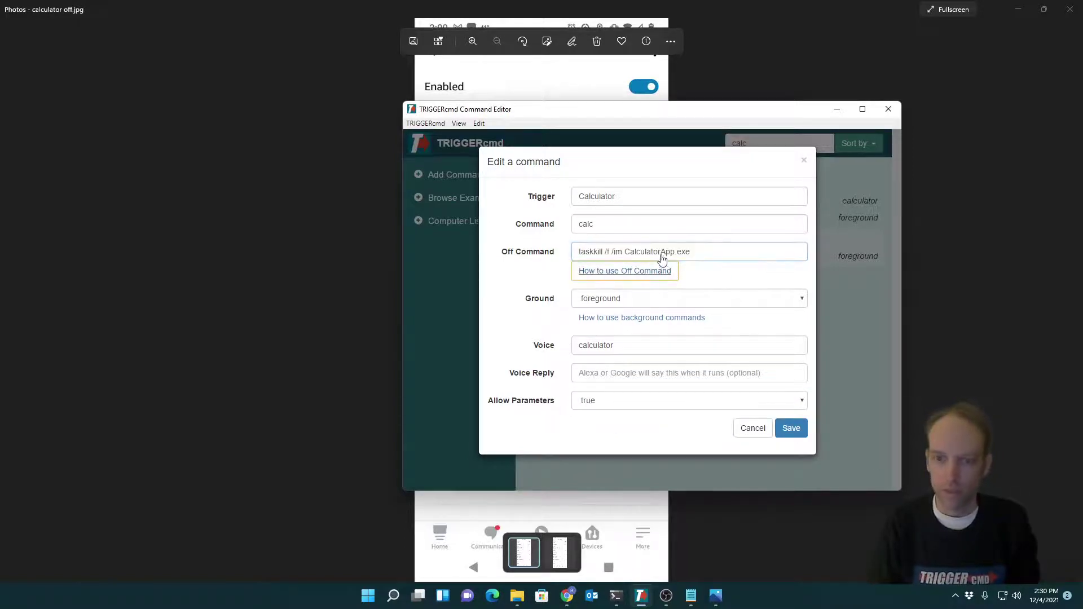
{"action": "key", "text": "Return"}
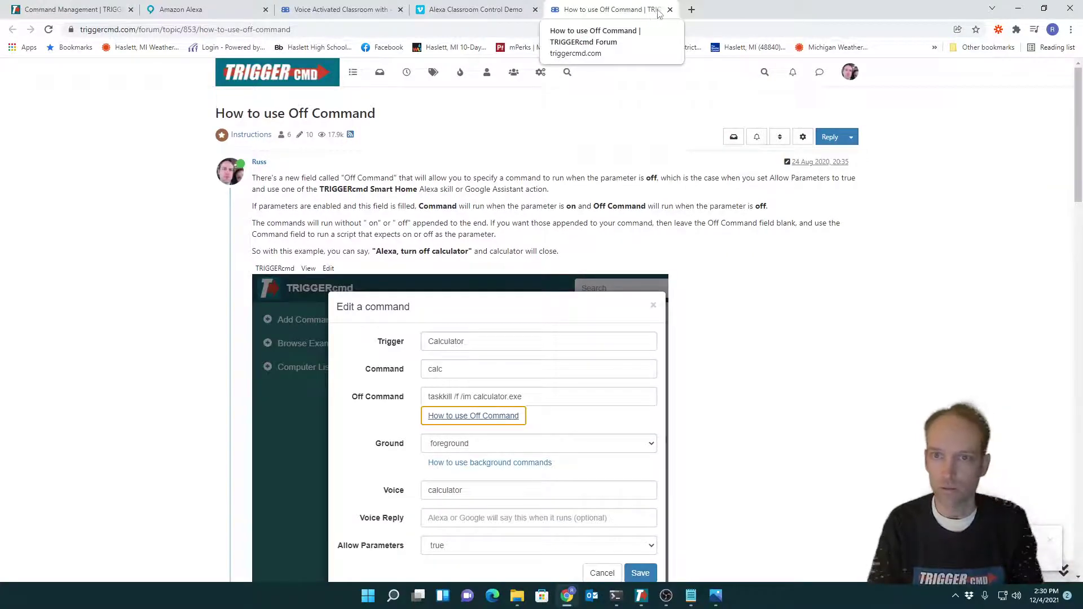
Close the forum tab and select 'CalculatorApp' in the Calculator Off Command field
{"action": "left_click", "coordinate": [670, 10]}
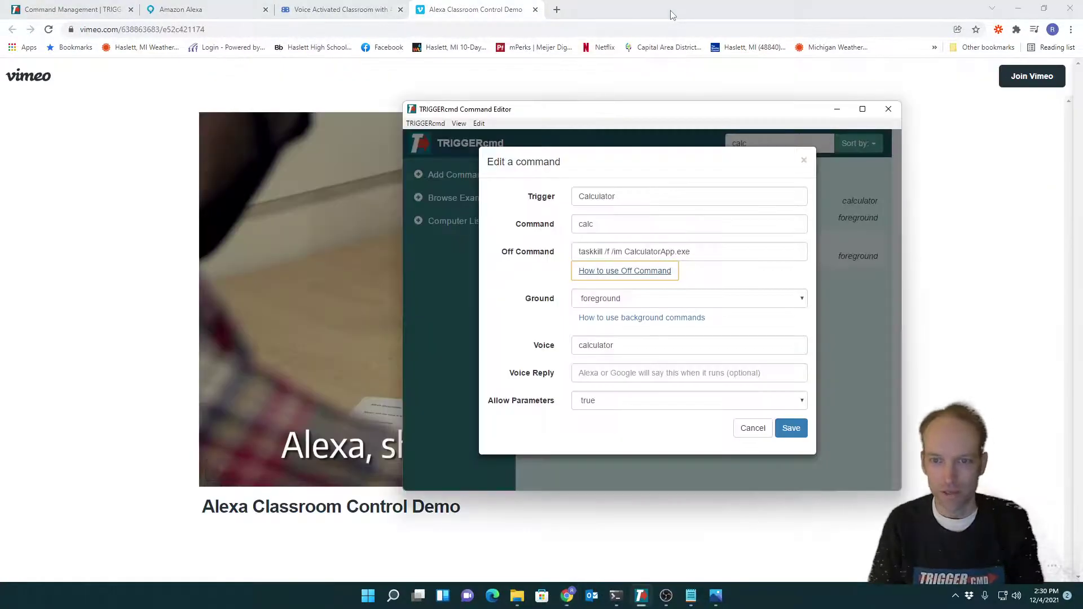
{"action": "left_click", "coordinate": [566, 282]}
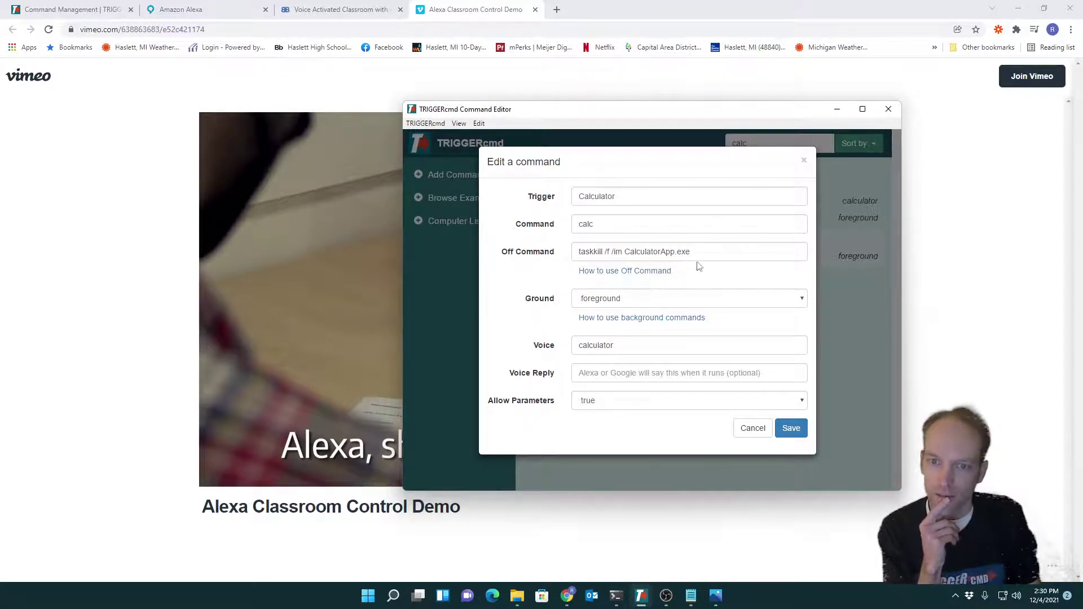
{"action": "double_click", "coordinate": [666, 252]}
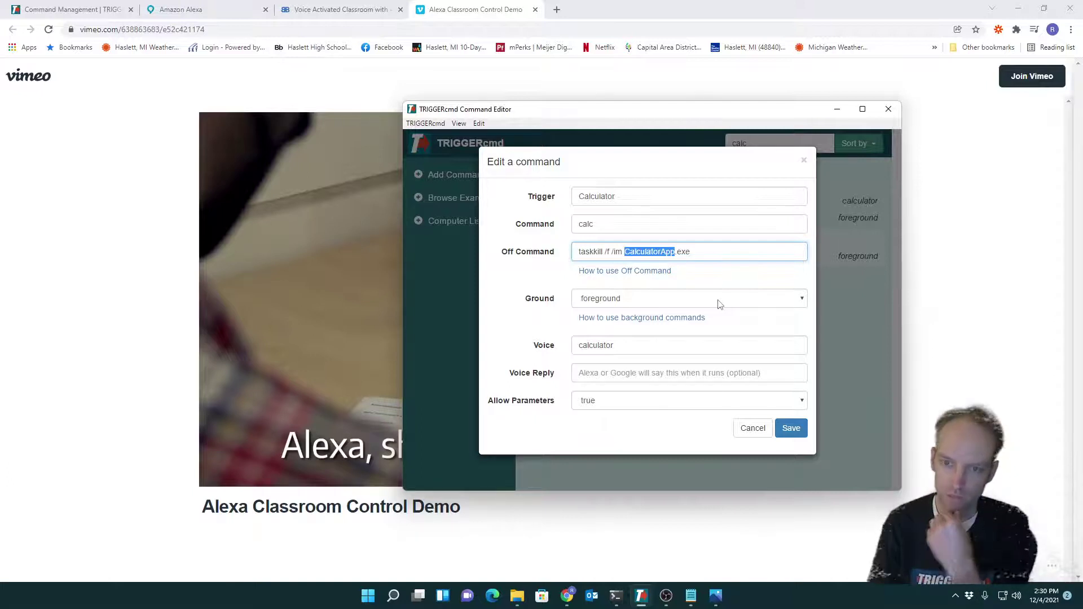
Change the Off Command to 'taskkill /f /im Calculator.exe' and save the Calculator command
{"action": "key", "text": "Right"}
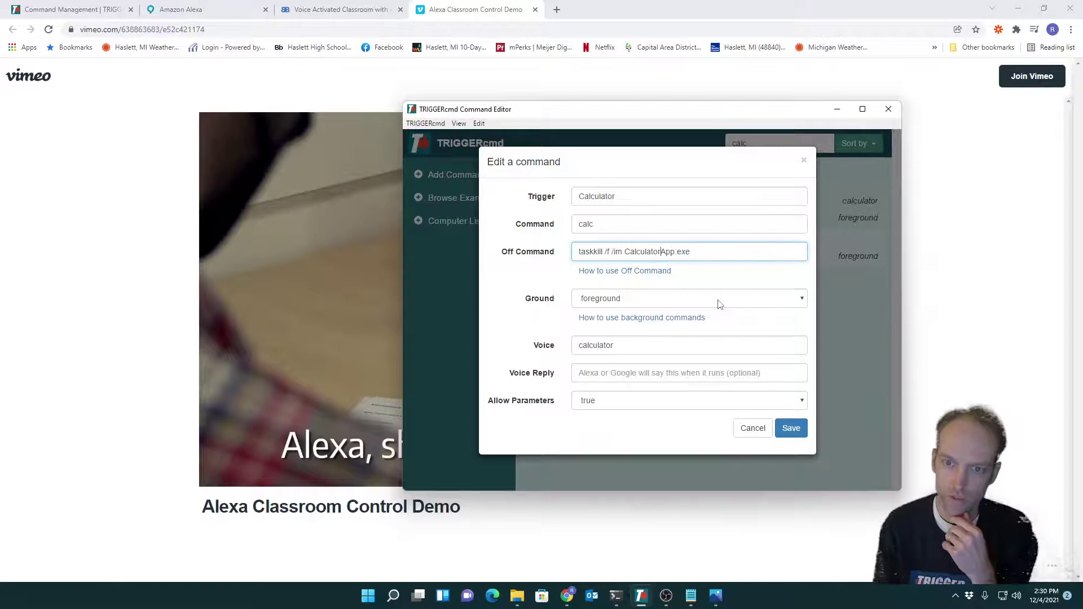
{"action": "key", "text": "Delete"}
{"action": "key", "text": "Delete"}
{"action": "key", "text": "Delete"}
{"action": "key", "text": "ctrl+shift+Left"}
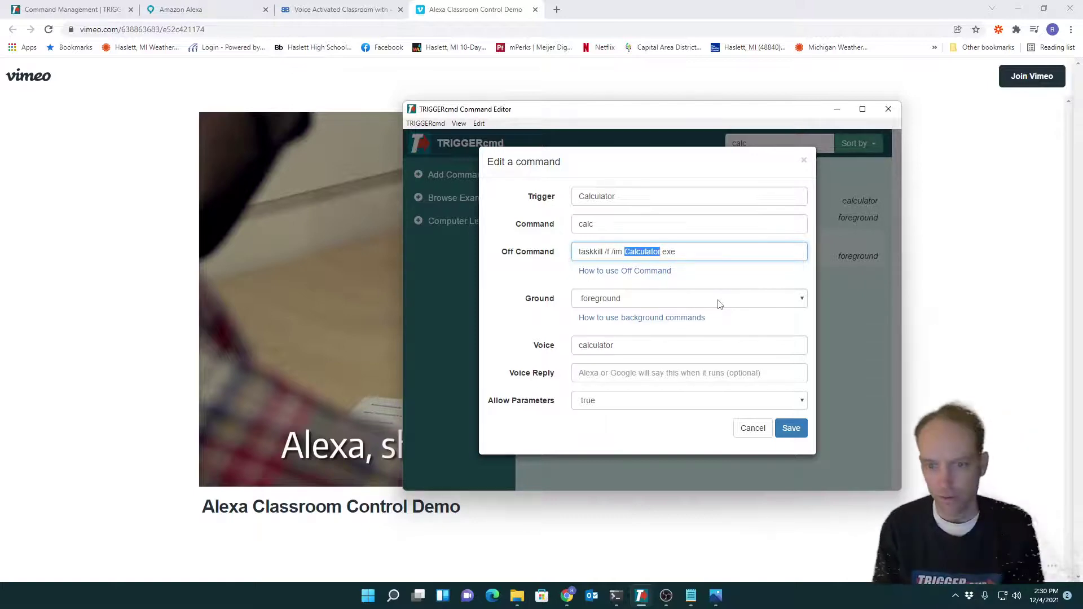
{"action": "key", "text": "Return"}
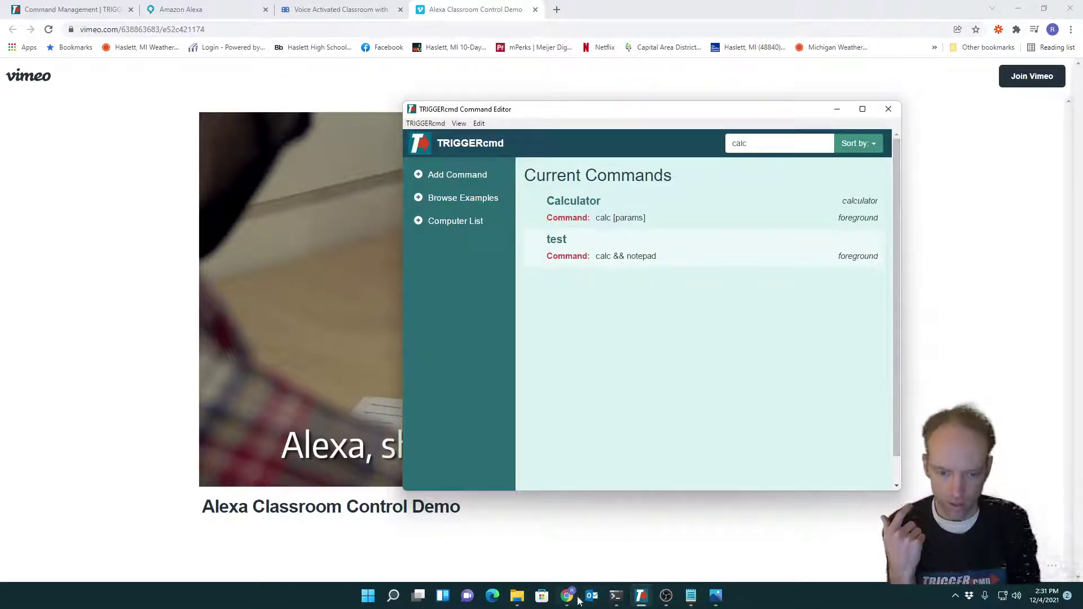
Open lamp off.jpg from the 'new - trigger to routine' folder in Photos
{"action": "mouse_move", "coordinate": [516, 597]}
{"action": "left_click", "coordinate": [477, 535]}
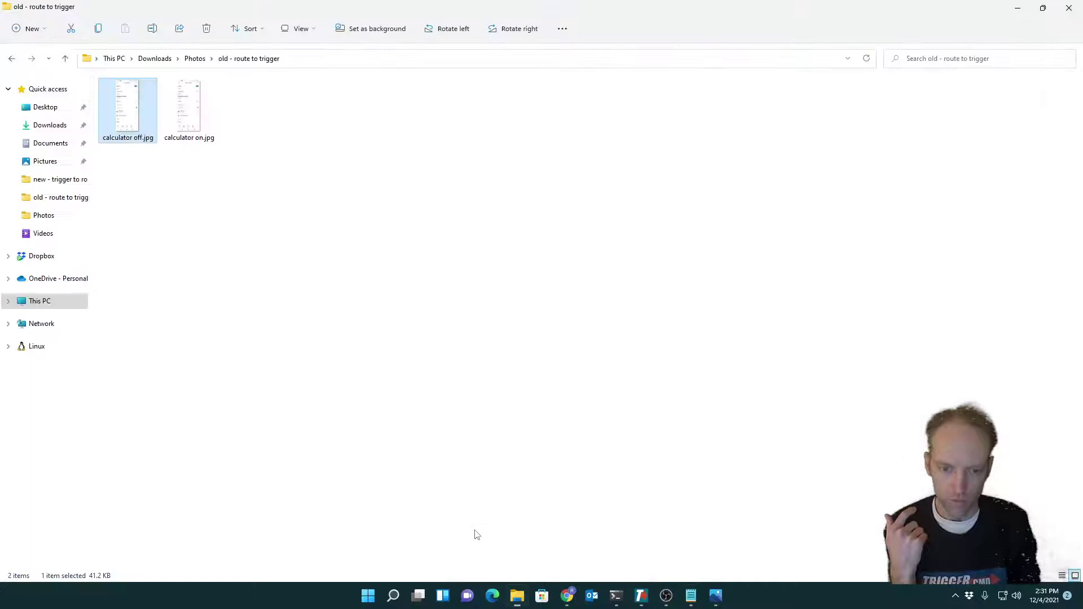
{"action": "key", "text": "alt+Up"}
{"action": "left_click", "coordinate": [182, 144]}
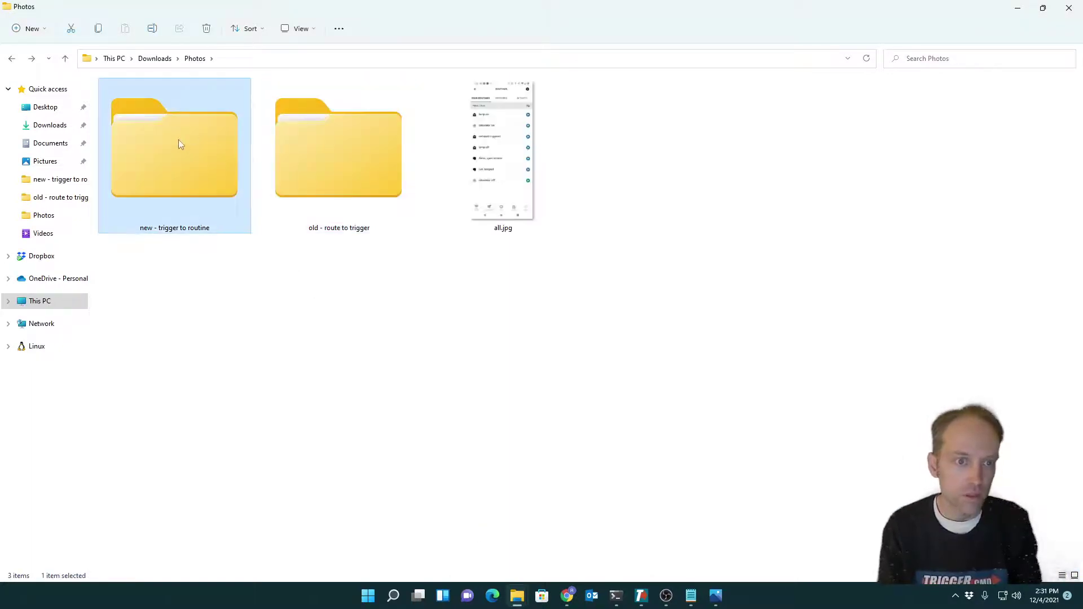
{"action": "double_click", "coordinate": [178, 140]}
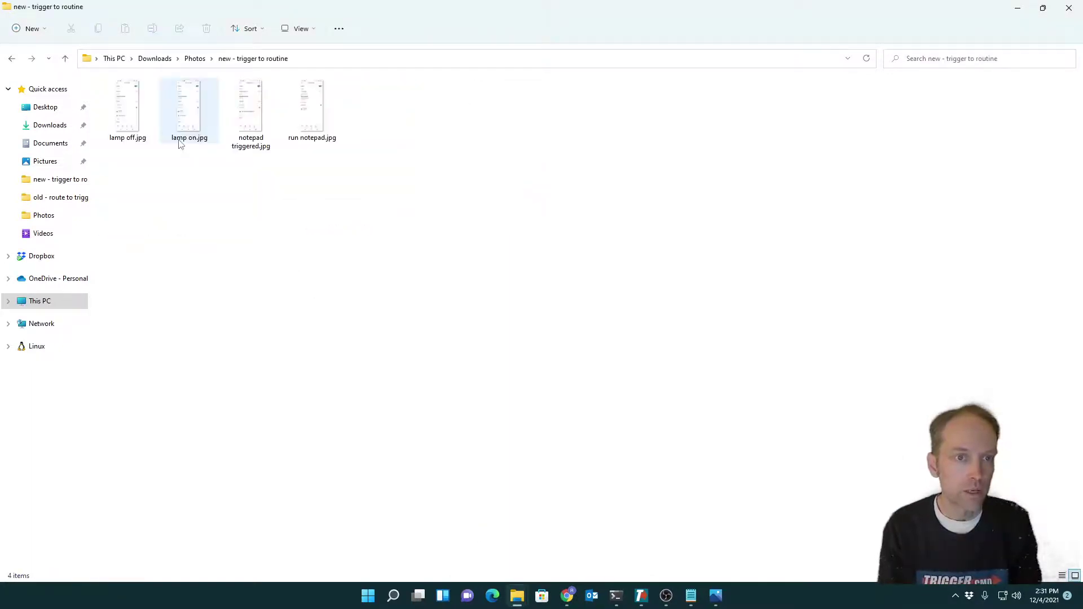
{"action": "double_click", "coordinate": [134, 121]}
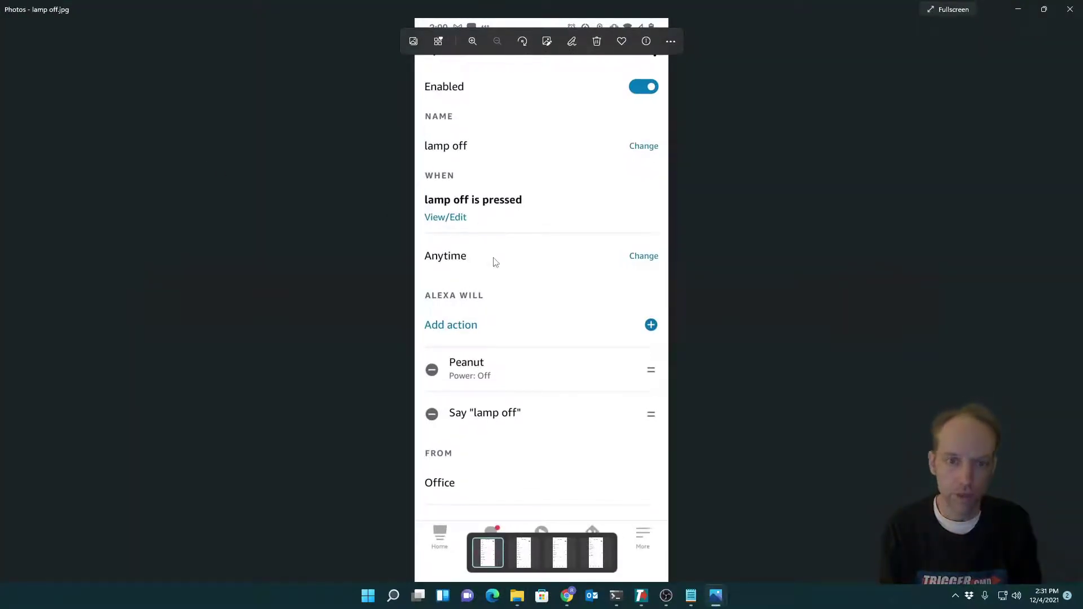
Glance at the tcmd command in Command Prompt, then return to the lamp off screenshot
{"action": "left_click", "coordinate": [615, 598]}
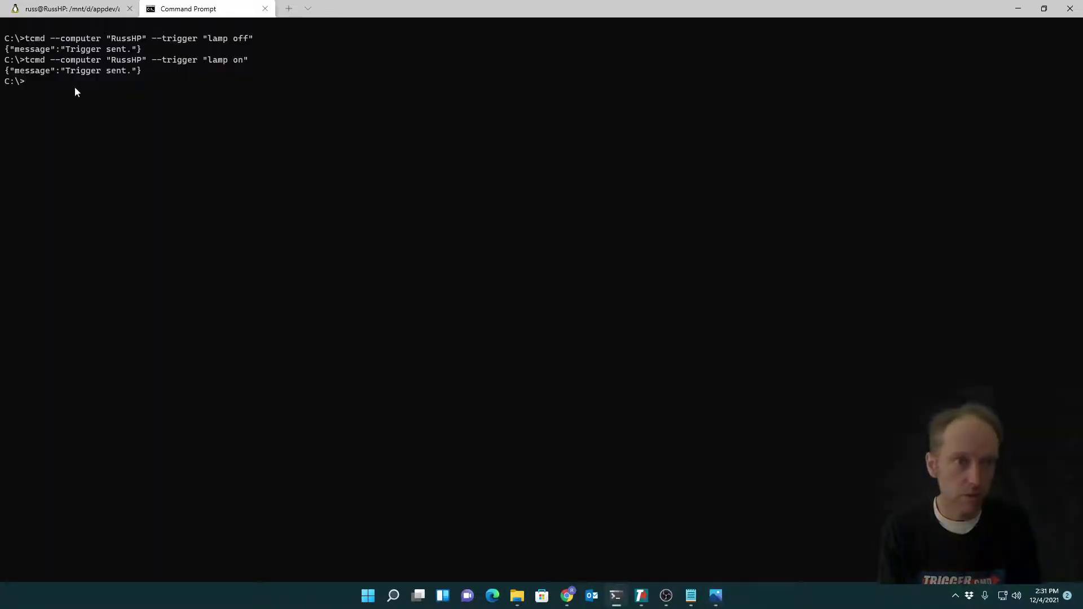
{"action": "double_click", "coordinate": [34, 60]}
{"action": "key", "text": "ctrl+c"}
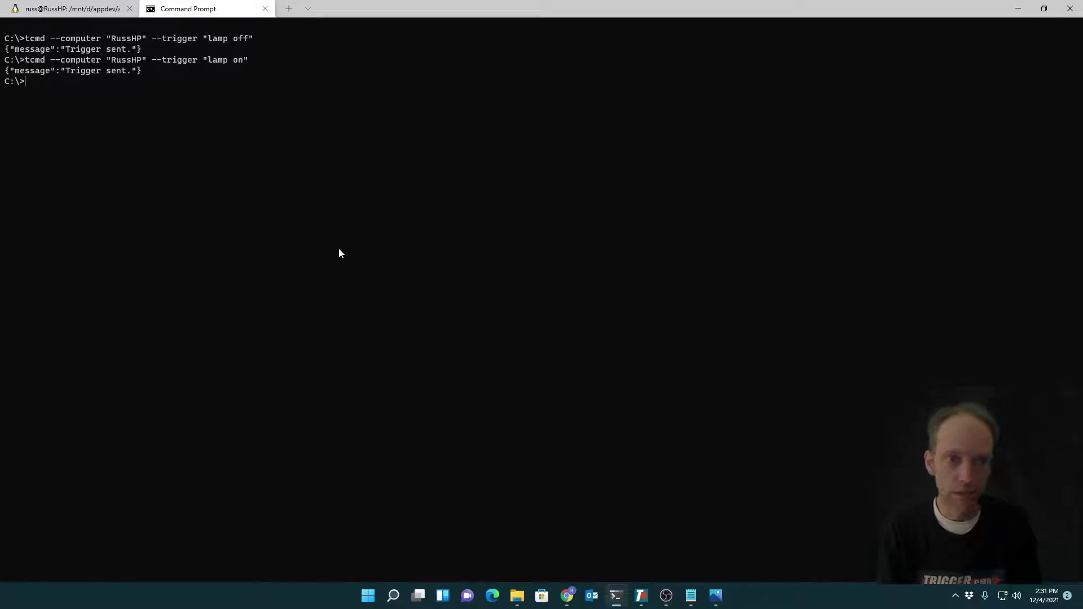
{"action": "key", "text": "alt+Tab"}
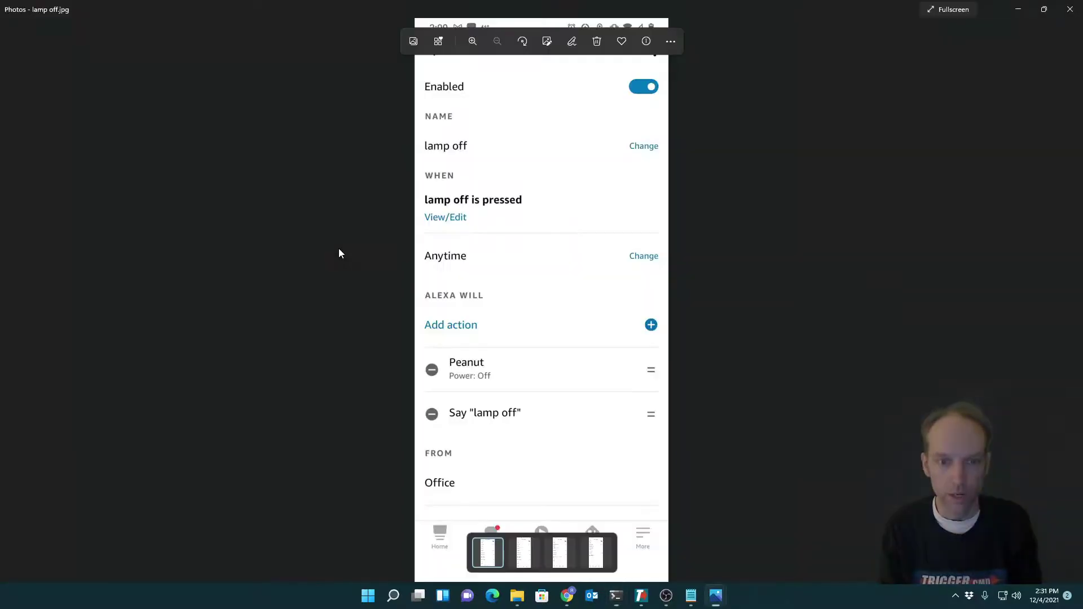
Trigger Lamp off, Lamp on and Notepad from the TRIGGERcmd website, then close the opened Notepad
{"action": "left_click", "coordinate": [567, 596]}
{"action": "left_click", "coordinate": [66, 5]}
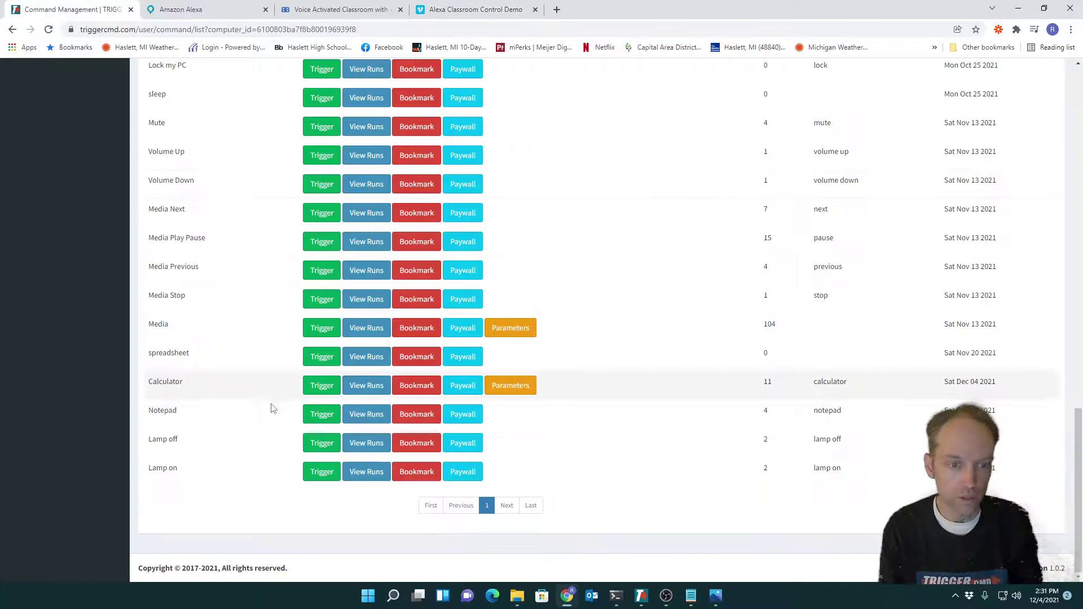
{"action": "left_click", "coordinate": [320, 449]}
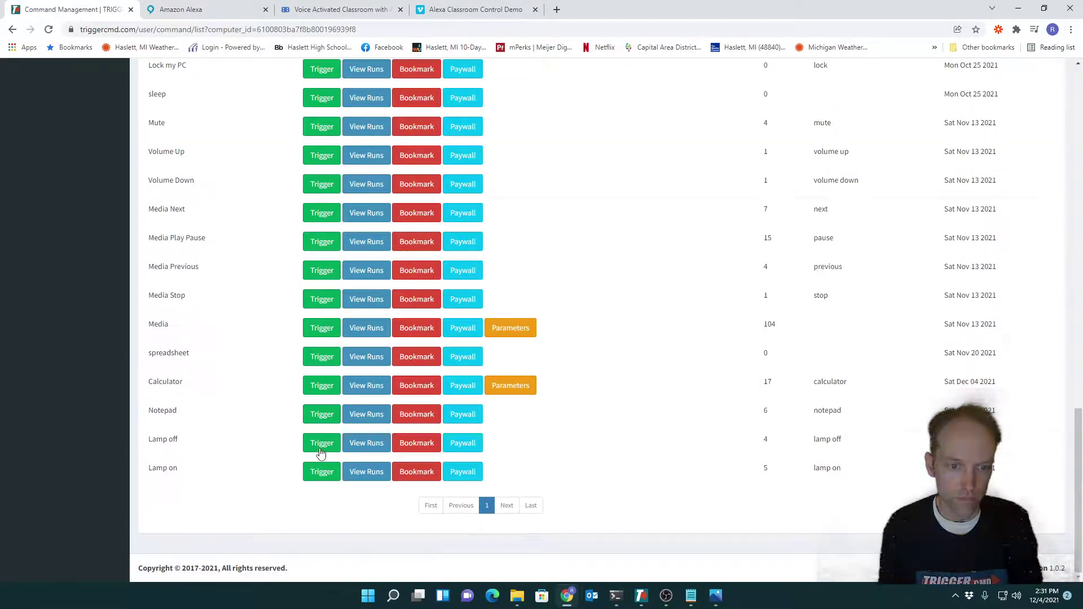
{"action": "left_click", "coordinate": [322, 477]}
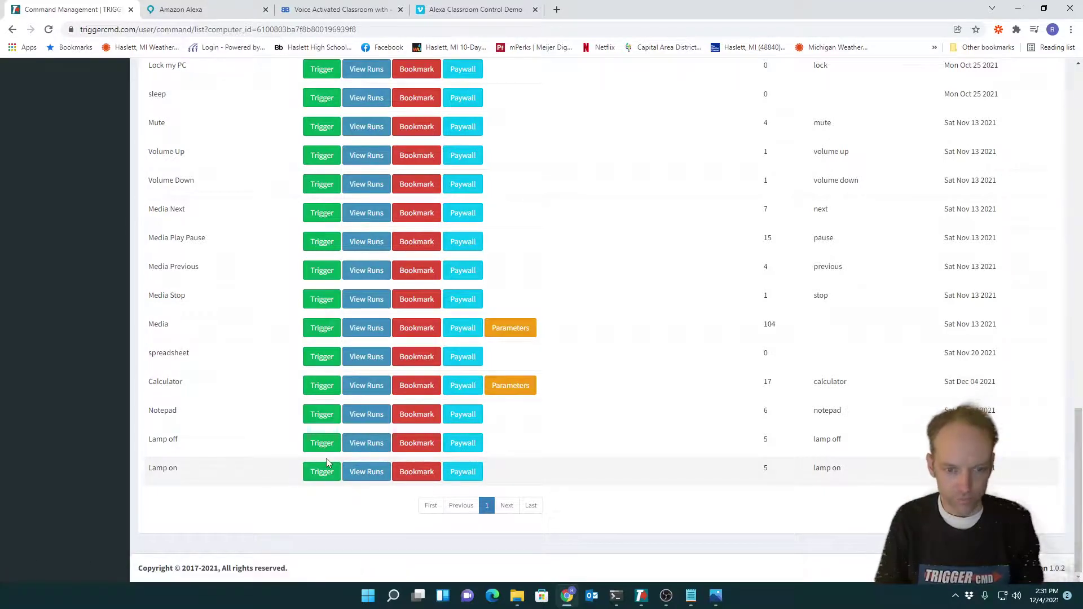
{"action": "left_click", "coordinate": [323, 418]}
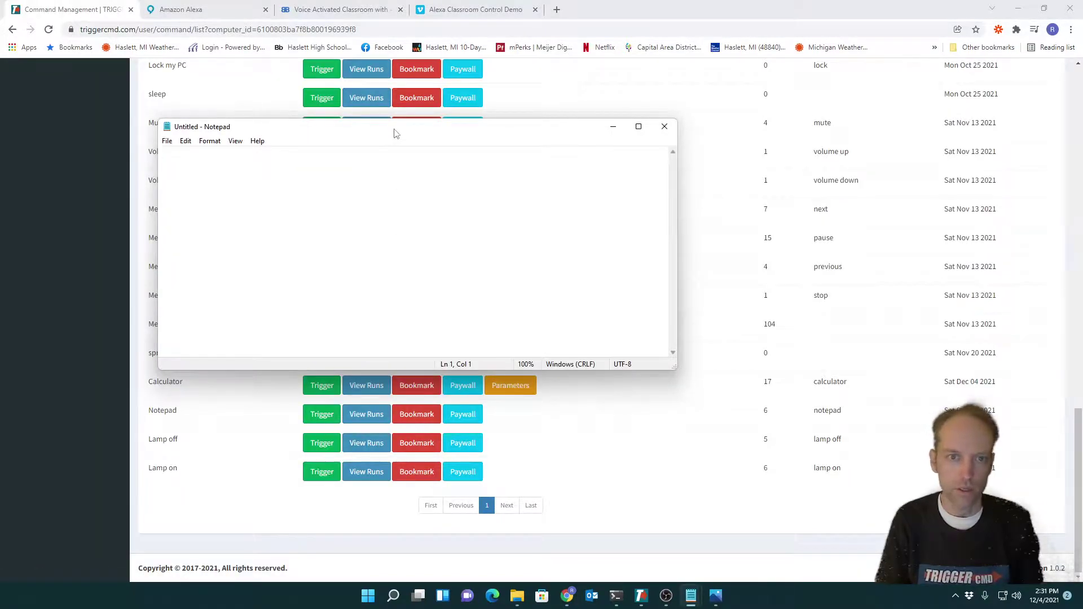
{"action": "left_click_drag", "start_coordinate": [393, 123], "coordinate": [652, 208]}
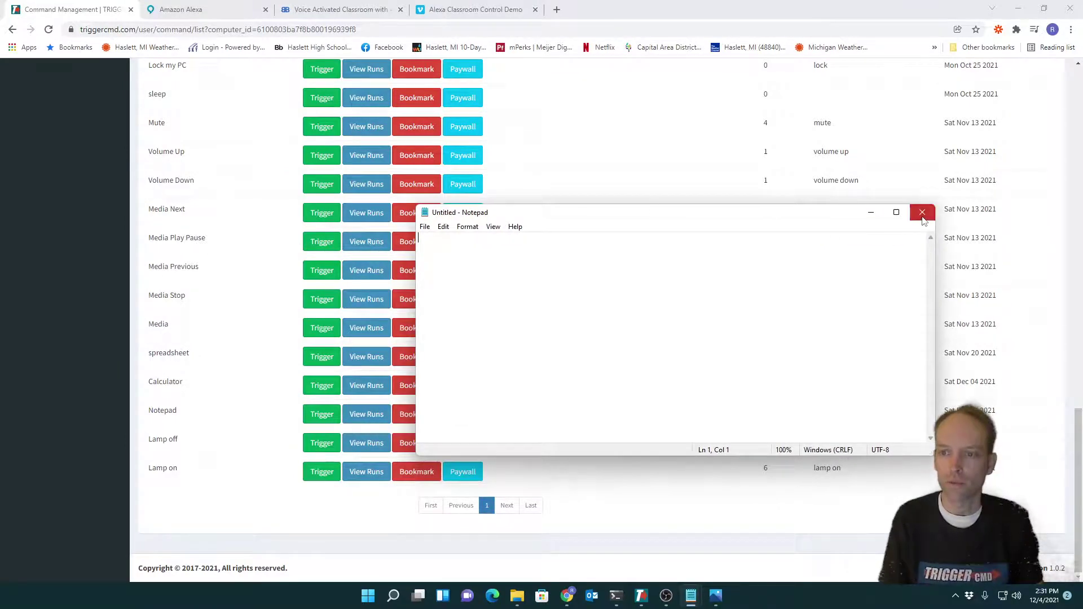
{"action": "left_click", "coordinate": [923, 213]}
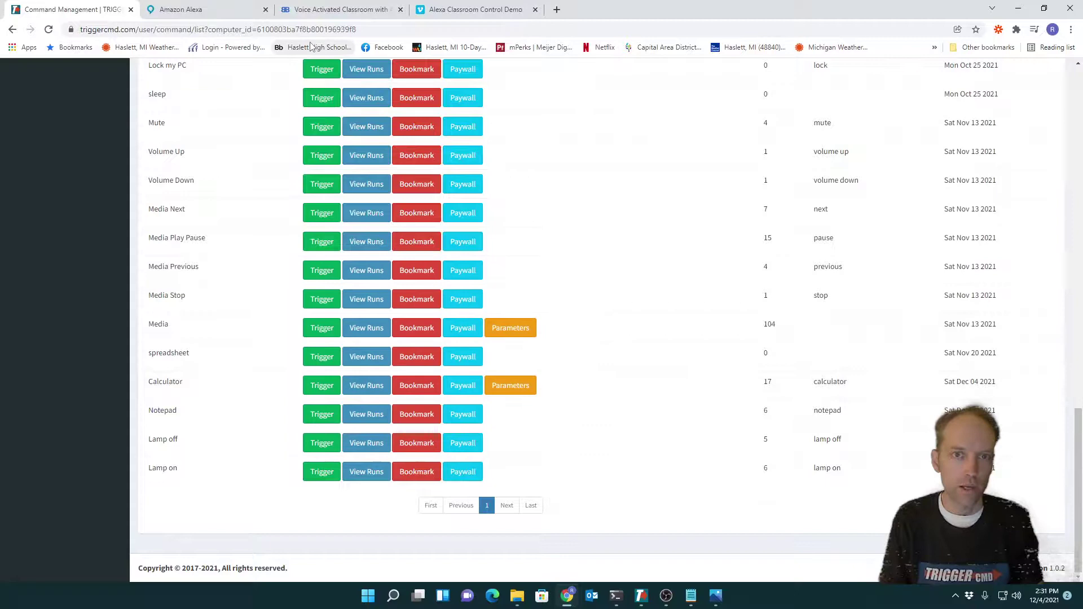
View notepad triggered.jpg from the 'new - trigger to routine' folder, then close Photos
{"action": "left_click", "coordinate": [517, 595]}
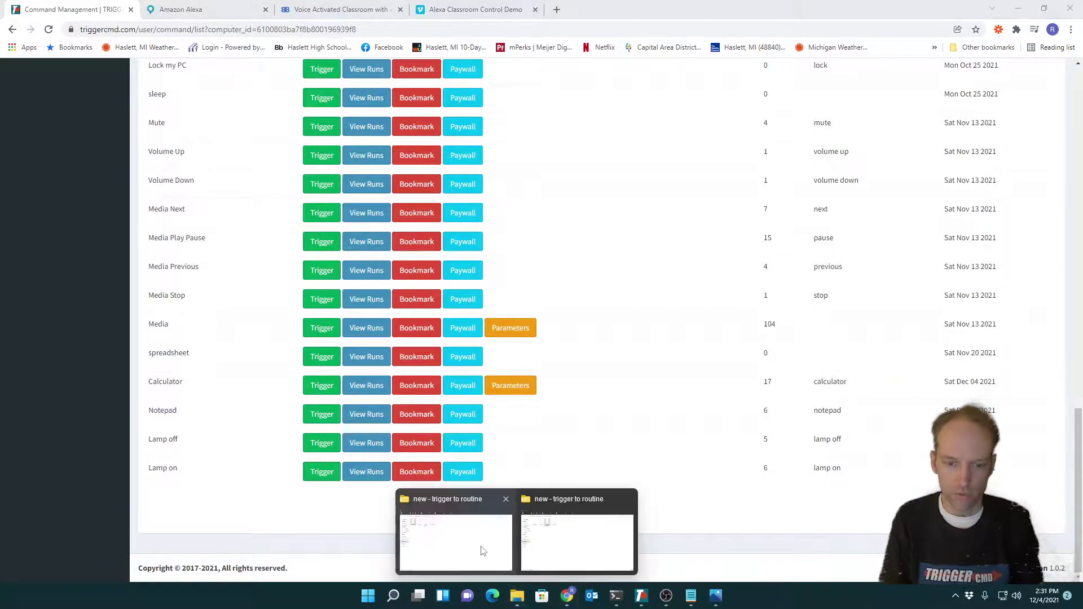
{"action": "left_click", "coordinate": [469, 551]}
{"action": "left_click", "coordinate": [241, 129]}
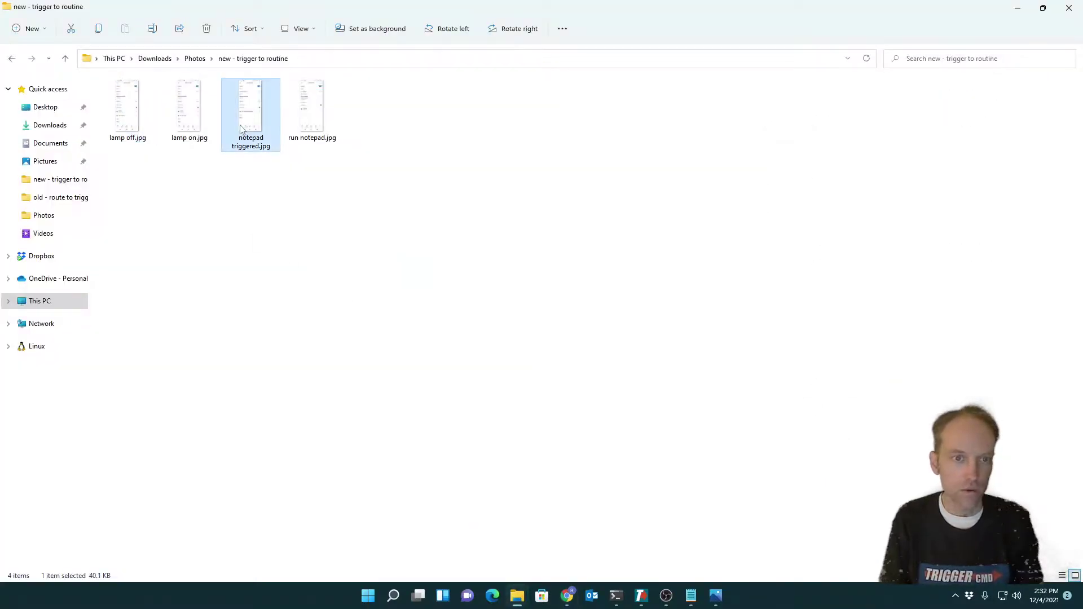
{"action": "double_click", "coordinate": [244, 120]}
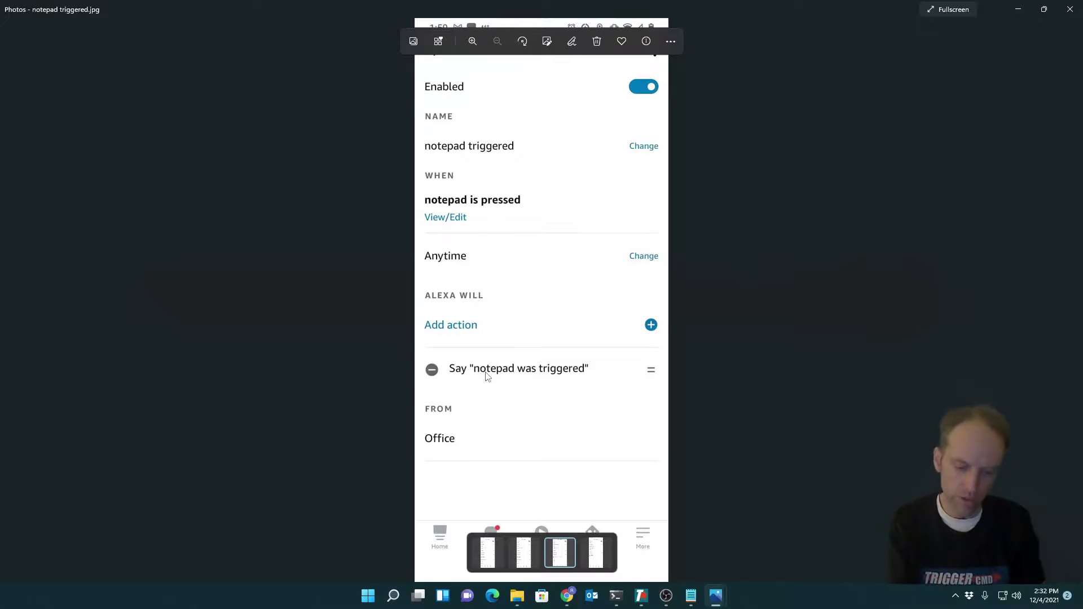
{"action": "key", "text": "alt+F4"}
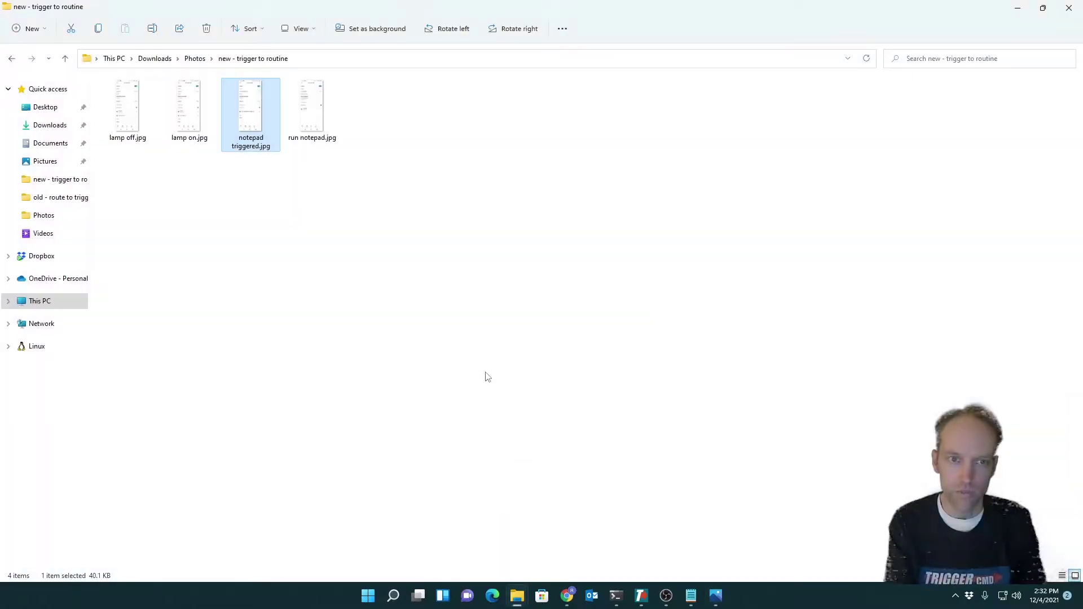
Filter the Command Editor by 'notep' and view the Notepad command's settings without changes
{"action": "left_click", "coordinate": [567, 595]}
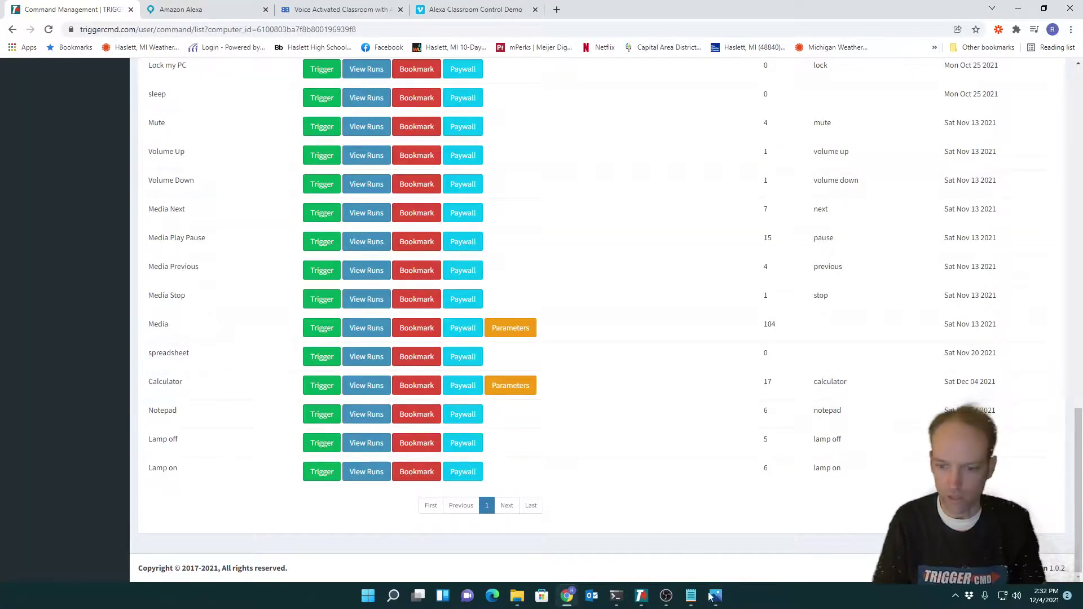
{"action": "left_click", "coordinate": [641, 597]}
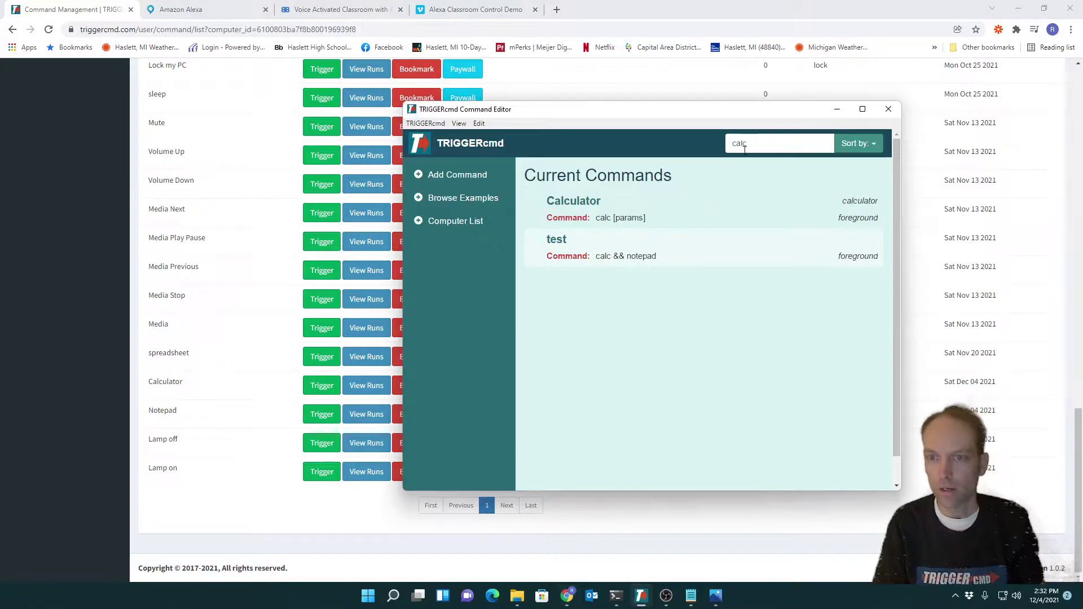
{"action": "left_click_drag", "start_coordinate": [751, 143], "coordinate": [685, 148]}
{"action": "key", "text": "Return"}
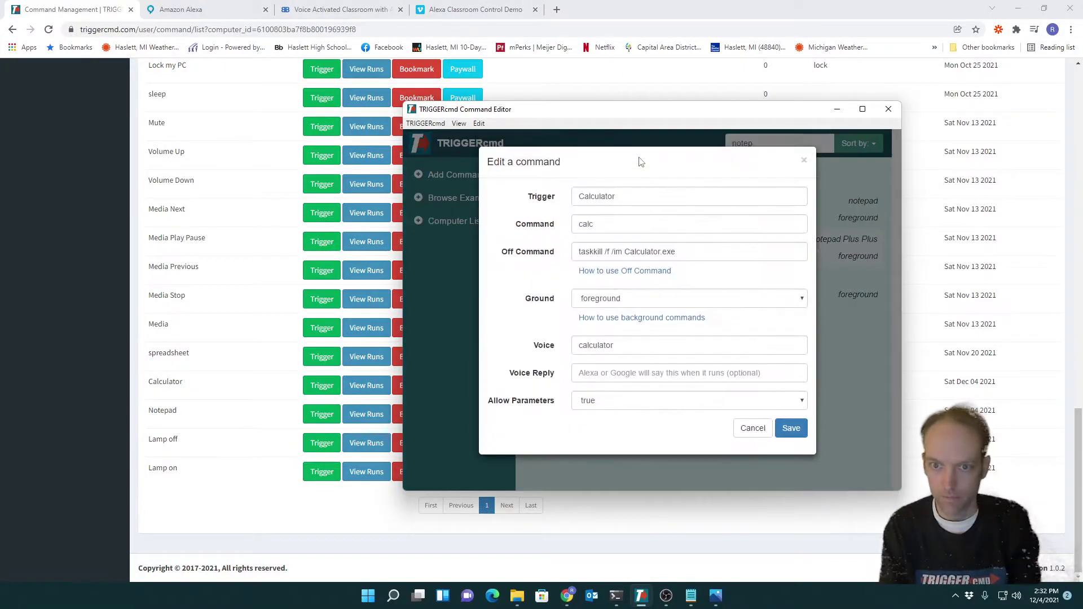
{"action": "key", "text": "Escape"}
{"action": "type", "text": "notep"}
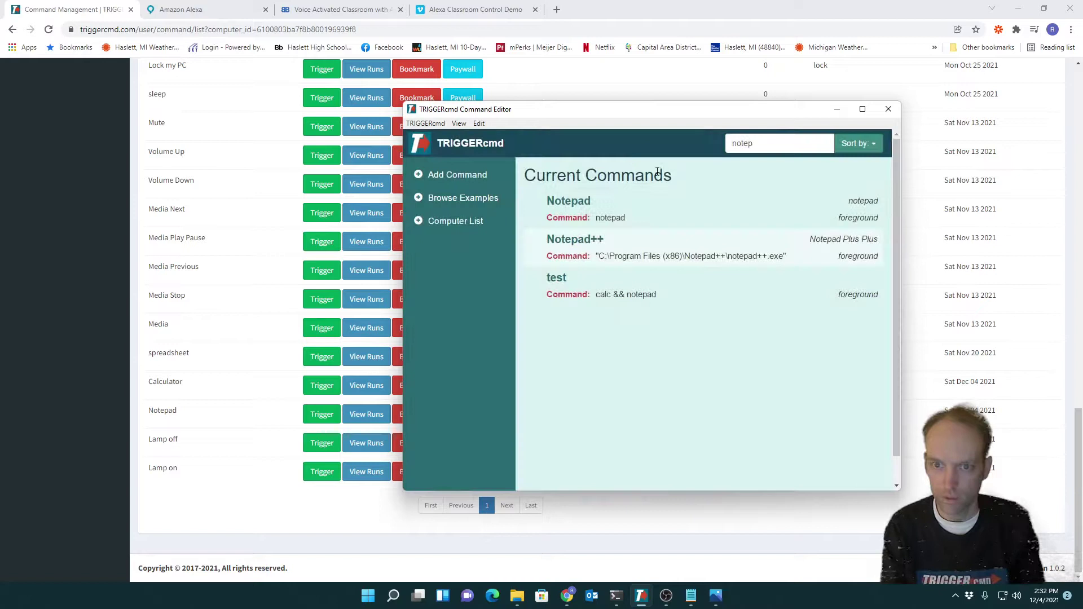
{"action": "mouse_move", "coordinate": [559, 206]}
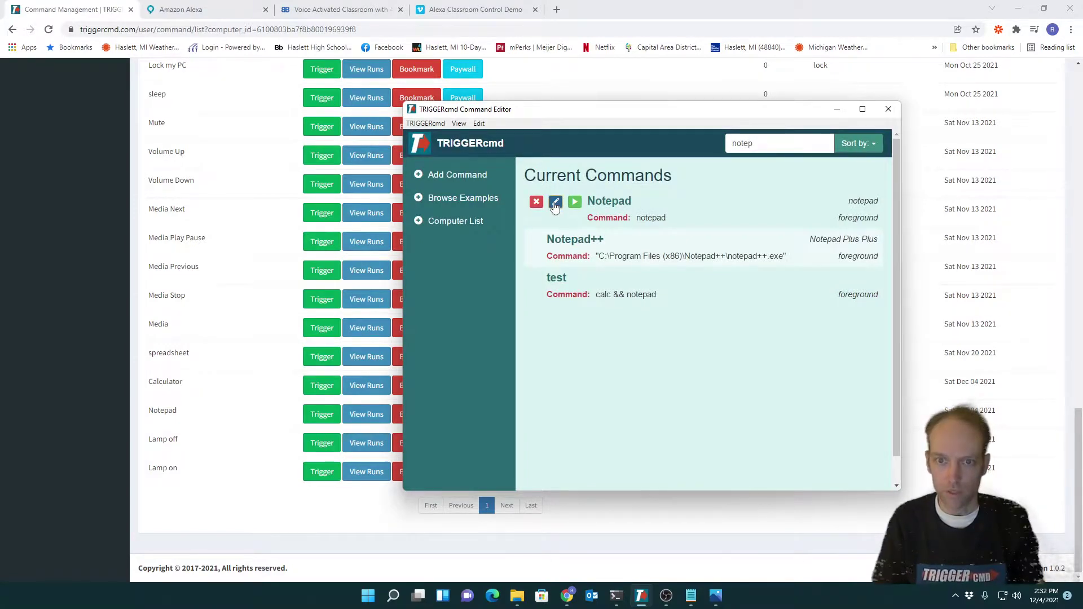
{"action": "left_click", "coordinate": [556, 204]}
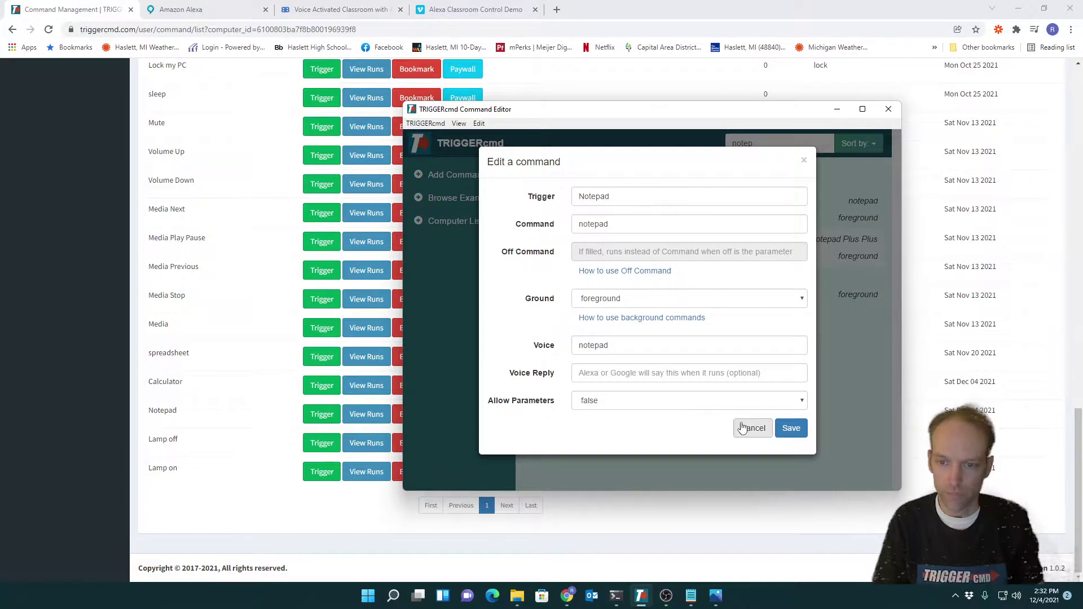
{"action": "left_click", "coordinate": [742, 428]}
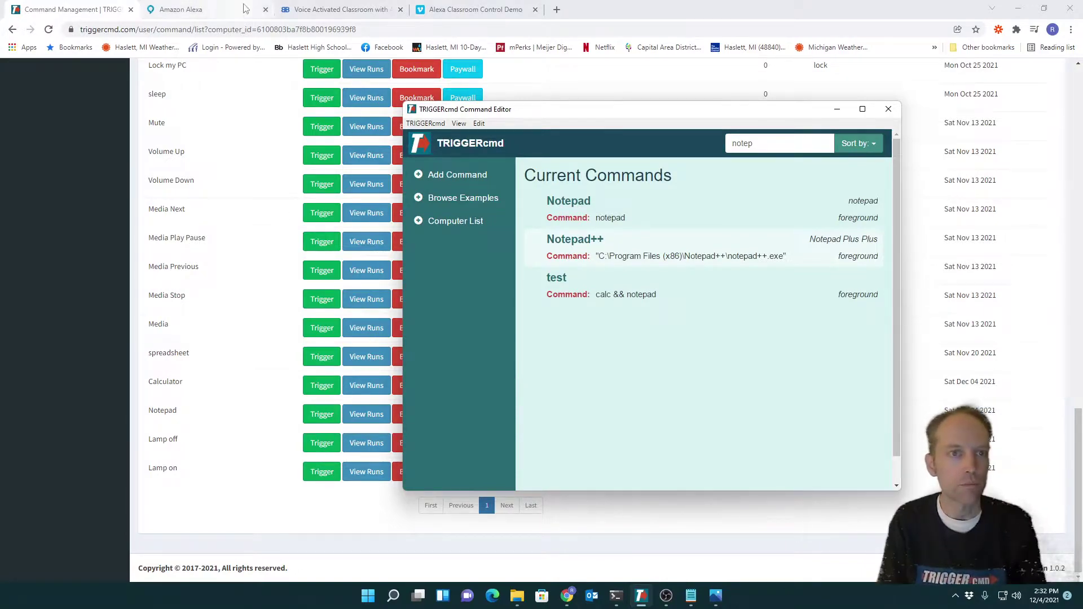
Switch to the 'Voice Activated Classroom with Alexa (using Trigger CMD)' forum tab
{"action": "left_click", "coordinate": [316, 9]}
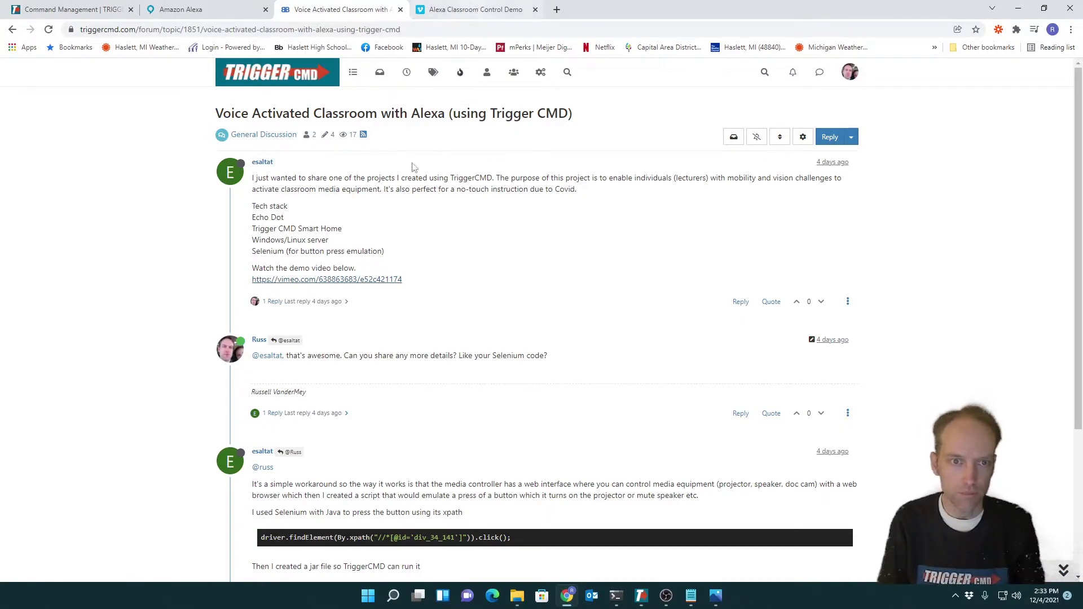
Switch Chrome to the 'Alexa Classroom Control Demo' Vimeo tab, leaving the video ready to play
{"action": "left_click", "coordinate": [467, 10]}
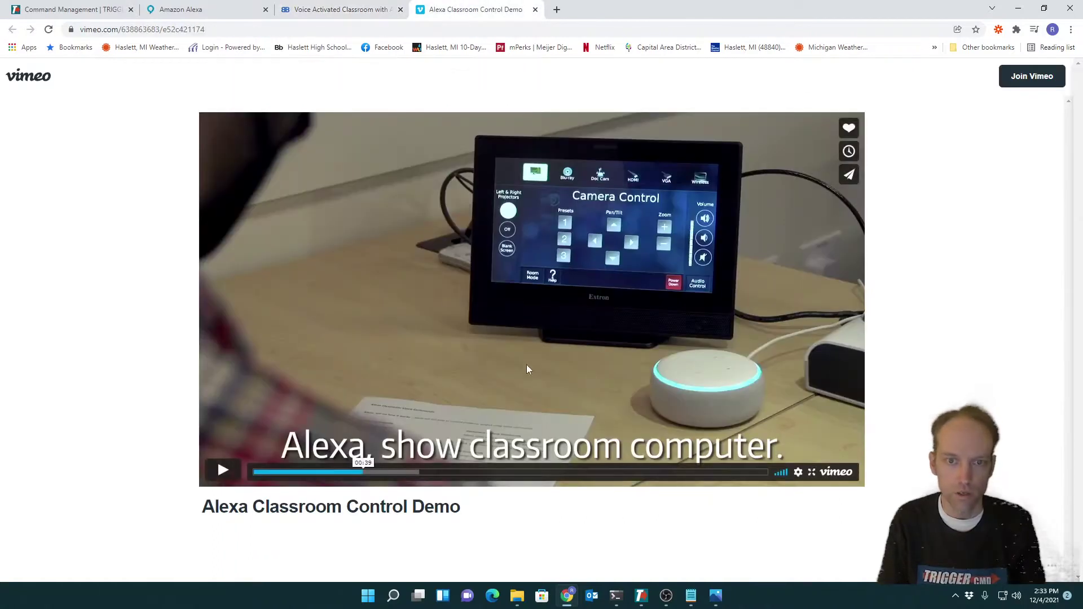